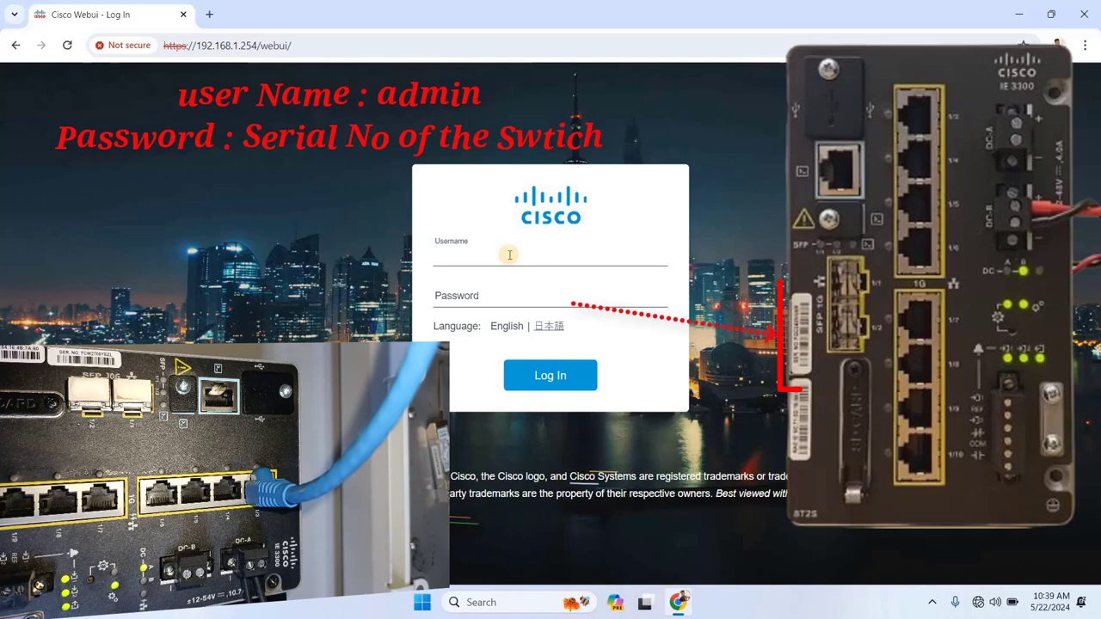
Log in to the WebUI as admin with the serial-number password
key(Tab)
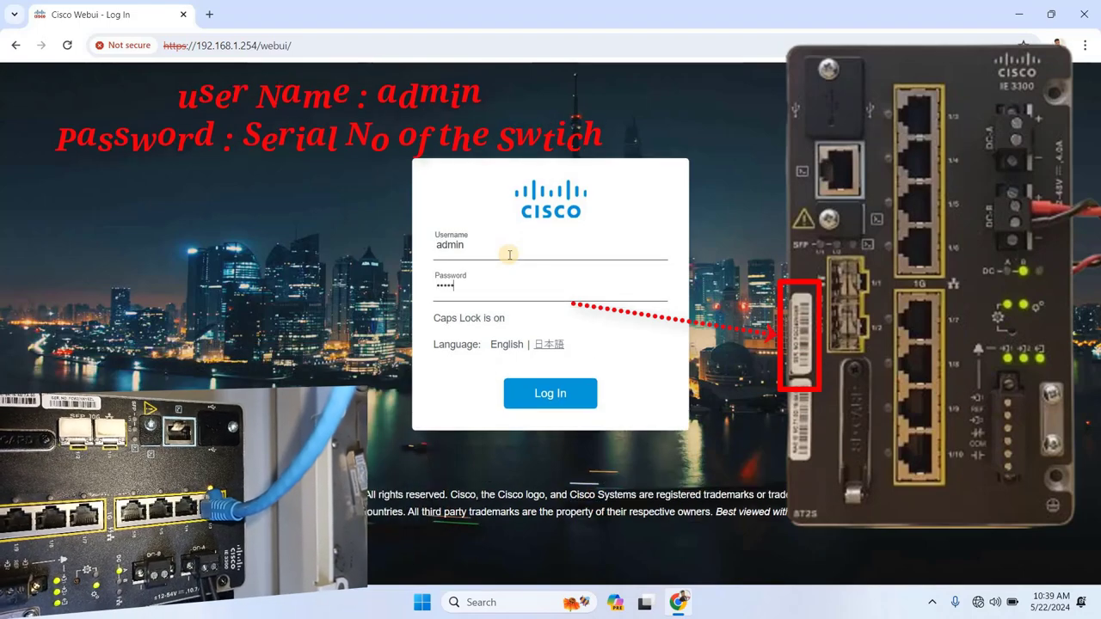
key(Return)
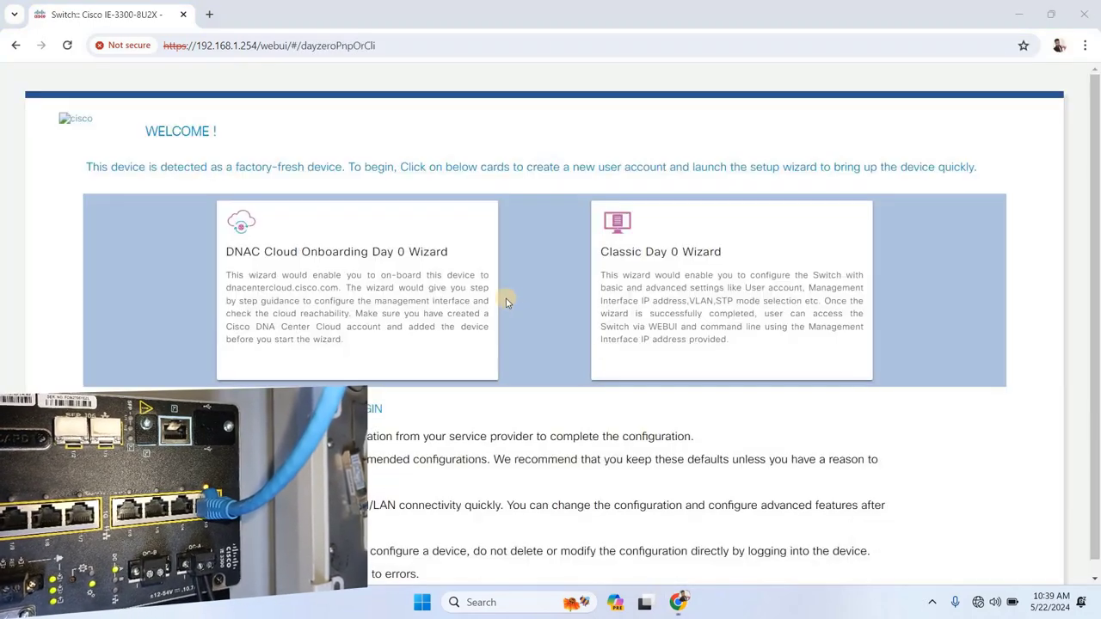
Start the Classic Day 0 Wizard, keep the CLI password synced to login, and choose Enter Time
scroll(506, 301, down, 1)
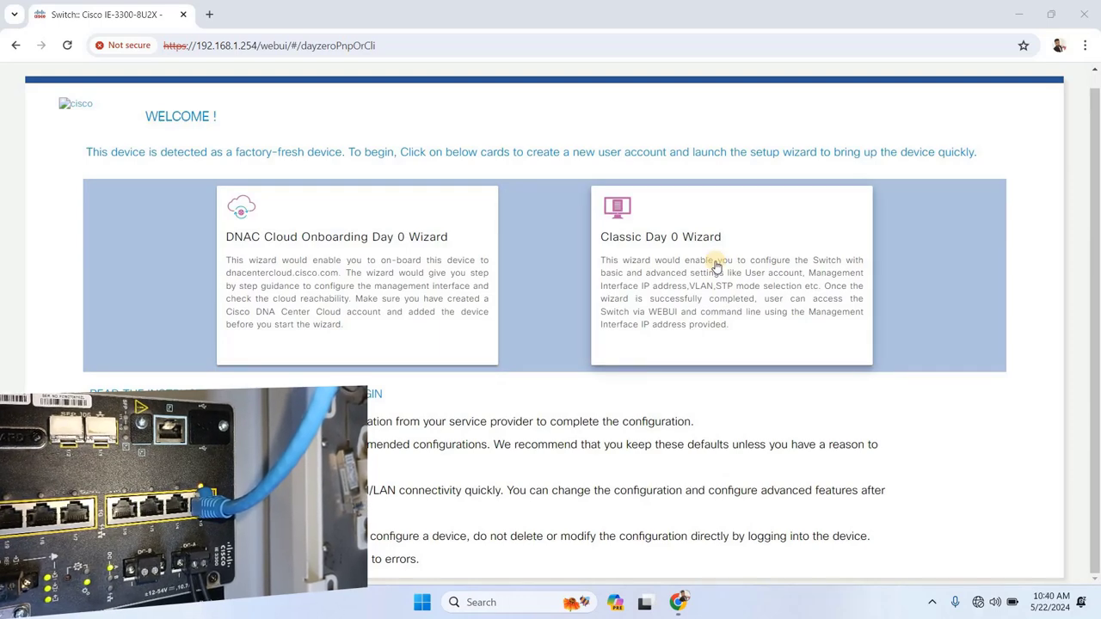
click(707, 248)
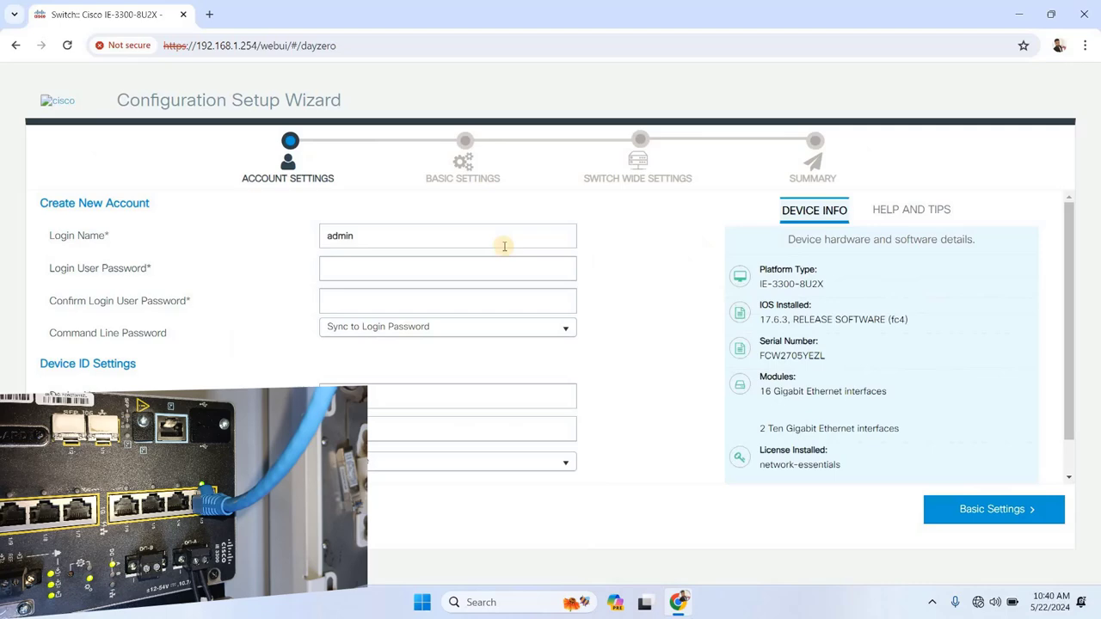
click(432, 335)
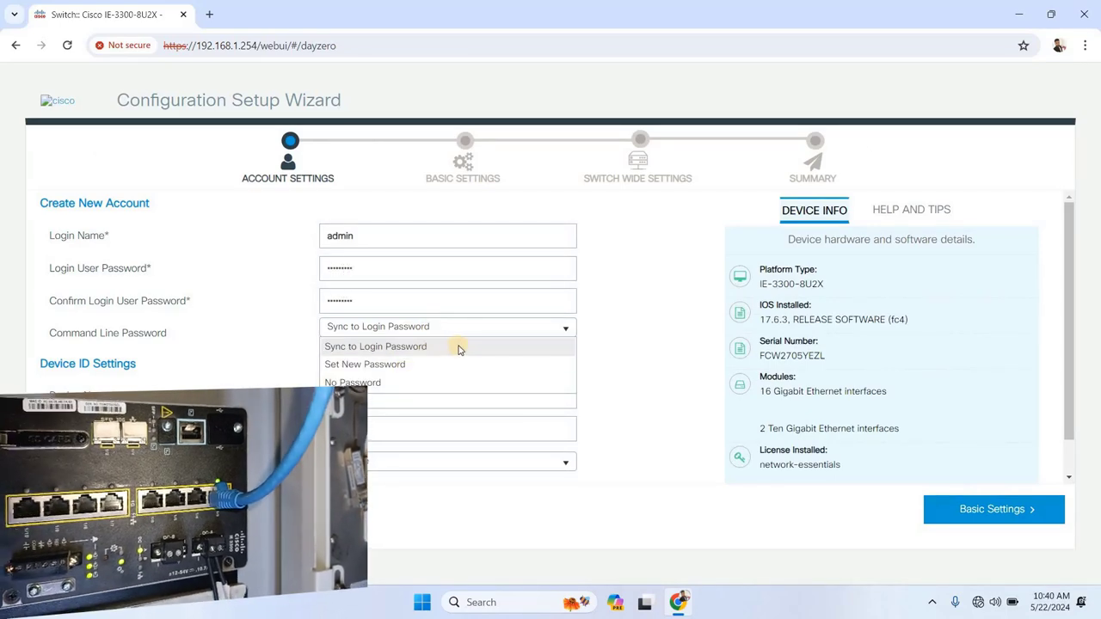
click(457, 347)
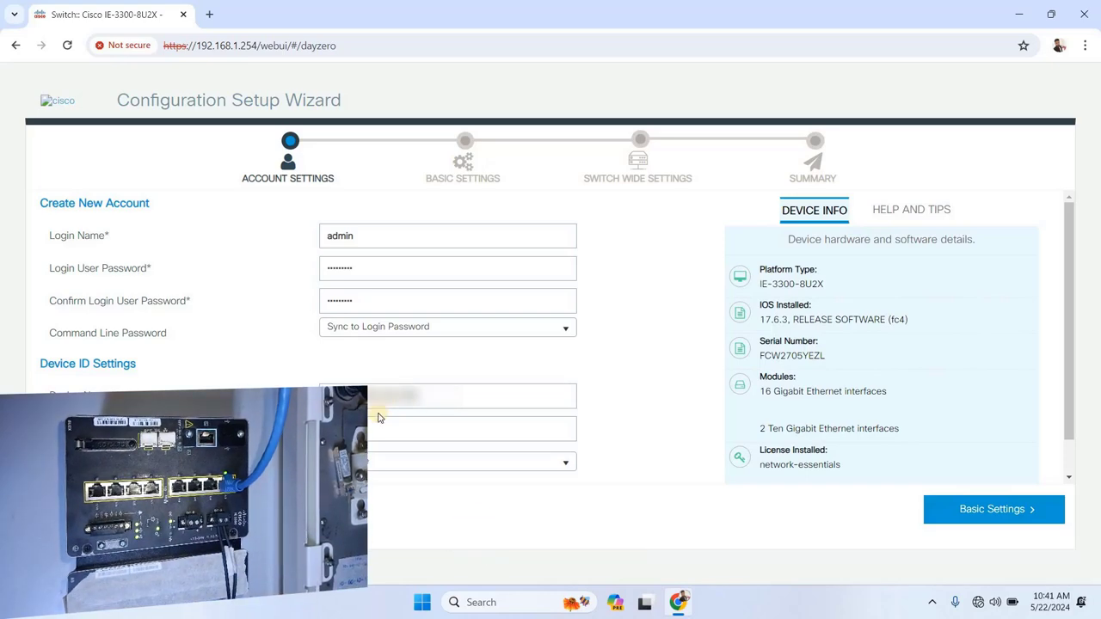
click(401, 462)
click(407, 503)
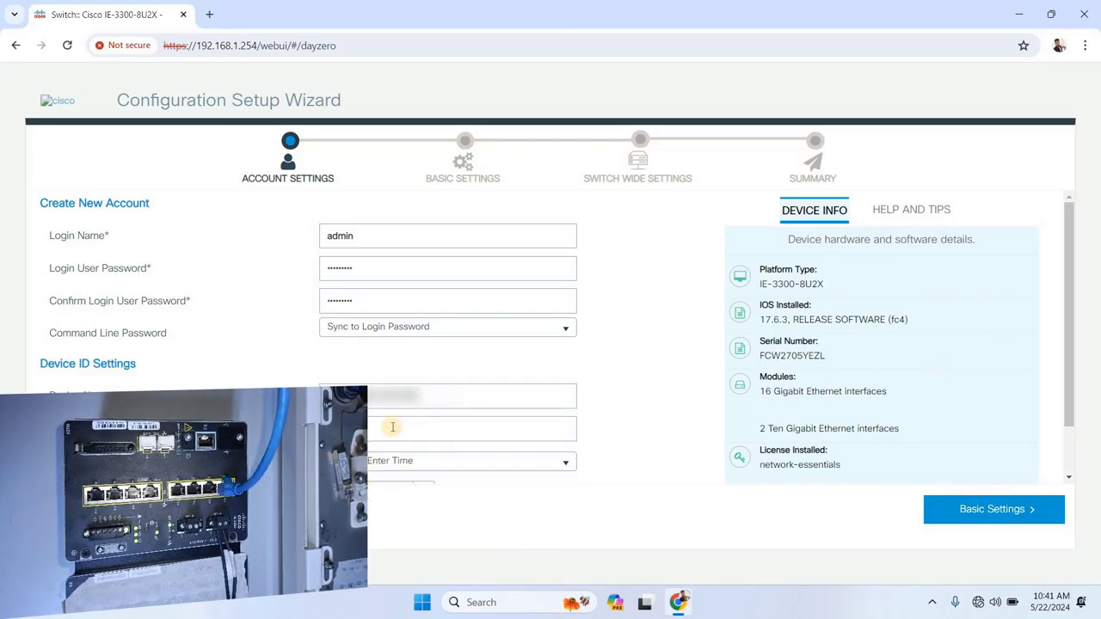
scroll(392, 426, down, 1)
click(422, 465)
click(421, 460)
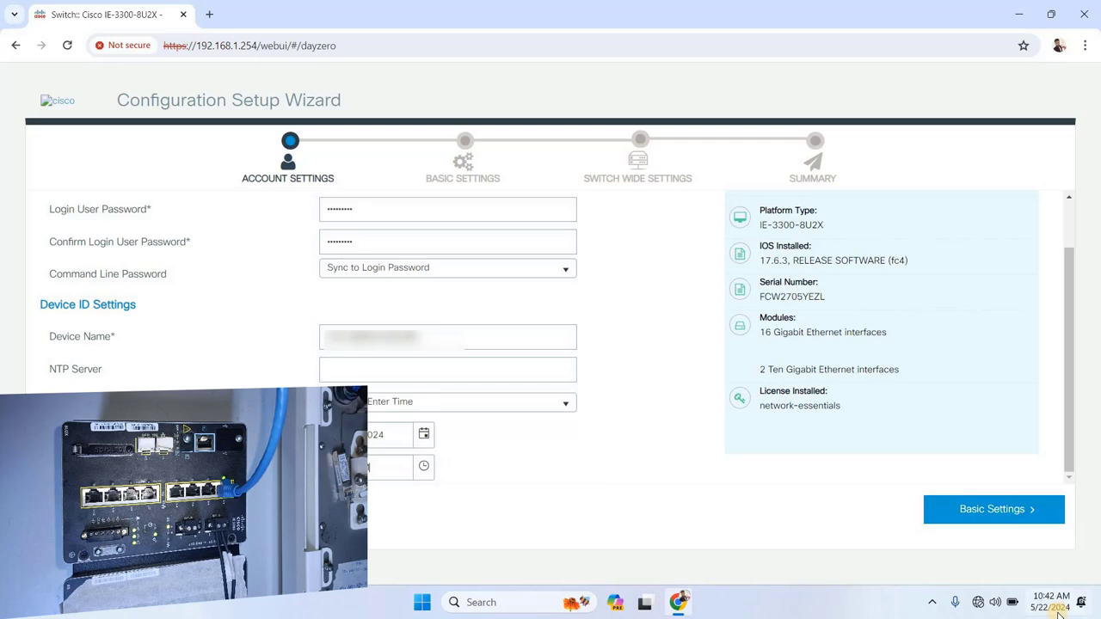
In Basic Settings, enter IP 192.168.1.10, mask 255.255.255.0 and gateway '192.168.1.1.254'
click(1006, 511)
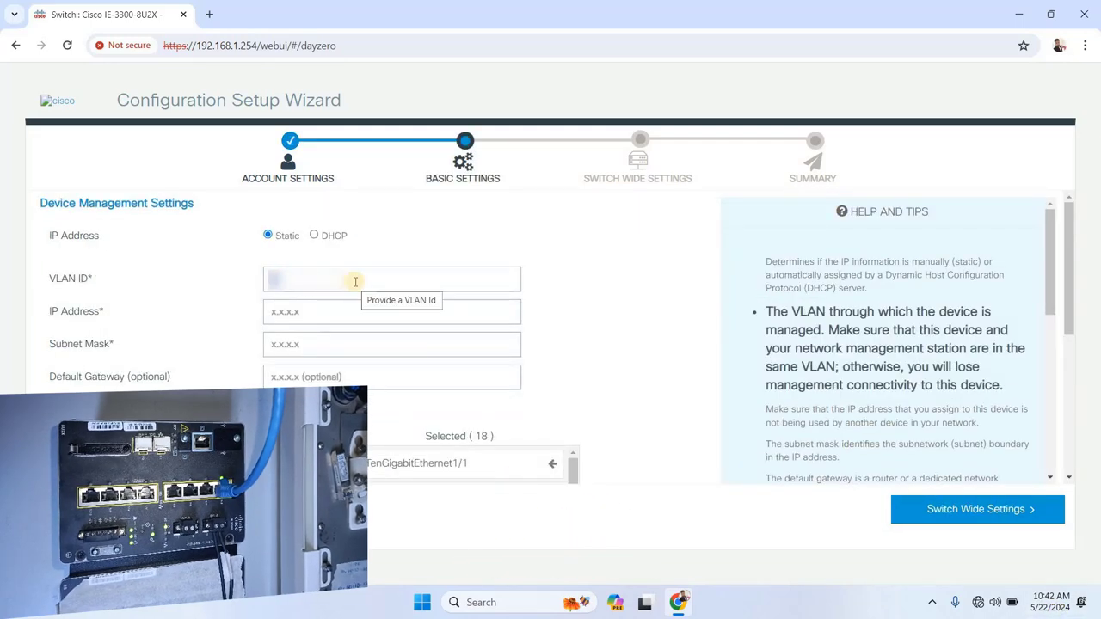
click(322, 309)
text(192.168.1.10)
key(Tab)
text(255.255.255.0)
scroll(401, 216, down, 2)
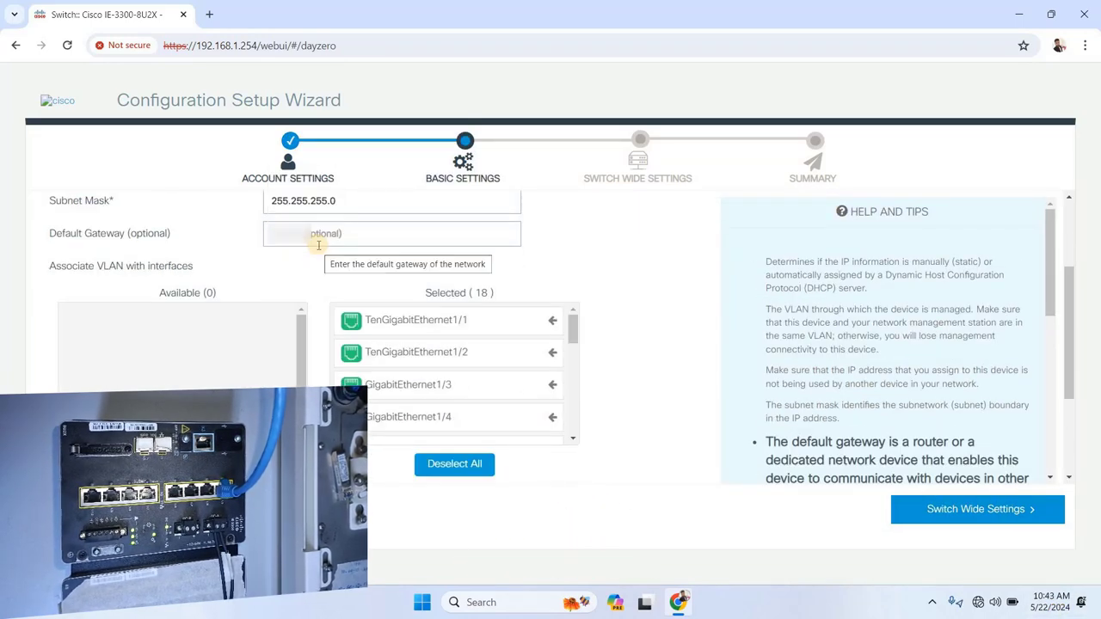
click(319, 233)
text(192.168.1.1.254)
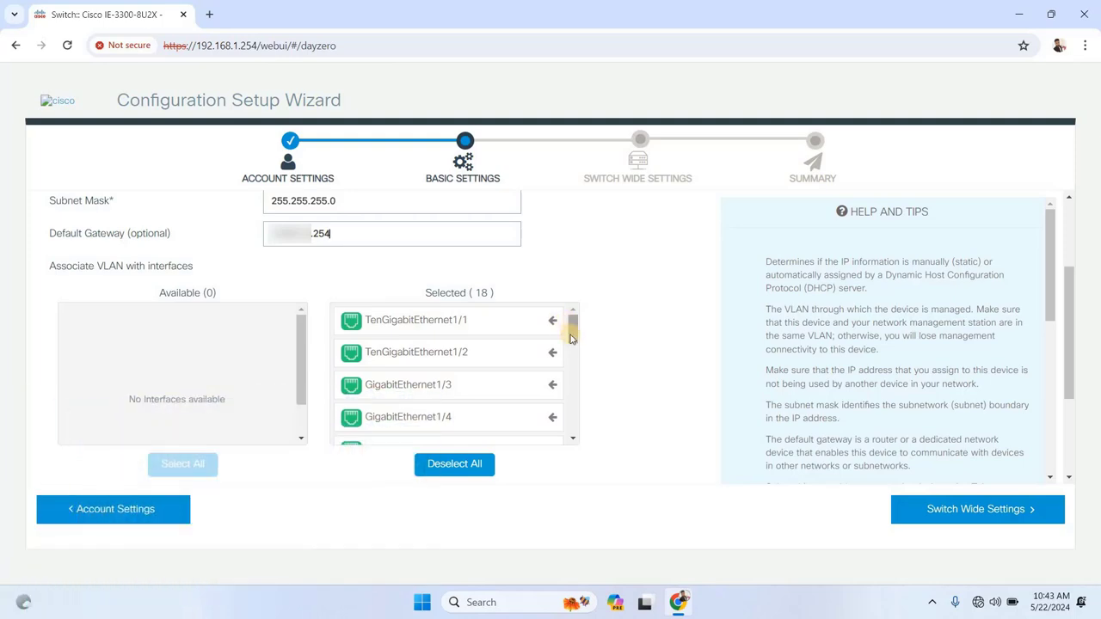
Enable Telnet access, leaving SSH turned off
scroll(551, 353, down, 3)
drag(504, 364, 184, 356)
scroll(551, 361, down, 4)
scroll(600, 356, down, 2)
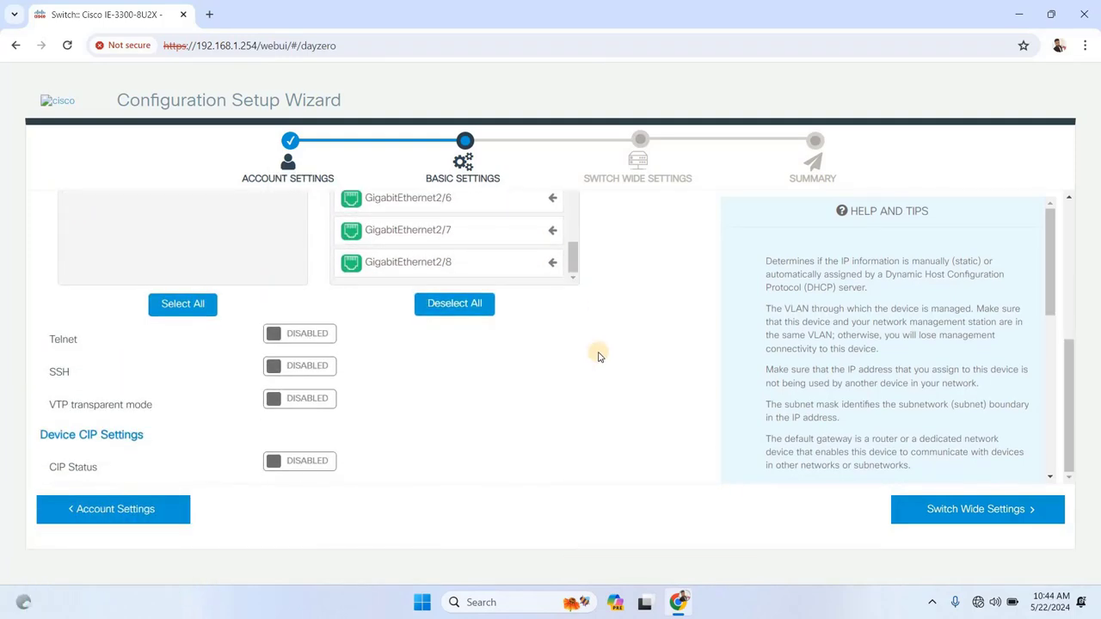
click(328, 367)
click(284, 368)
click(303, 337)
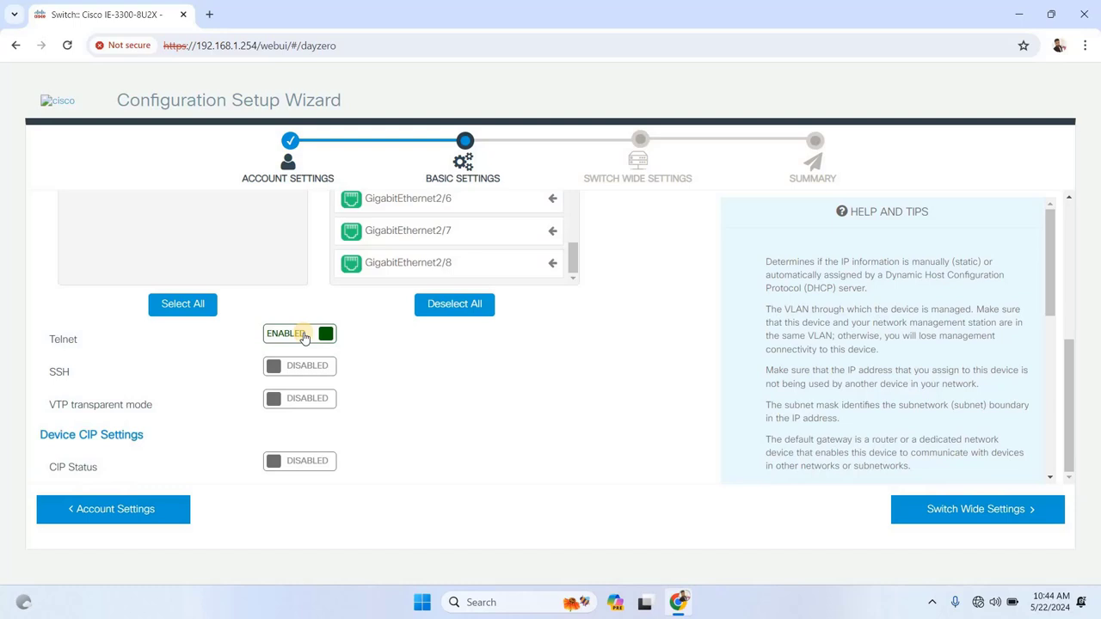
Advance through Switch Wide Settings to the Day 0 Config Summary
click(977, 509)
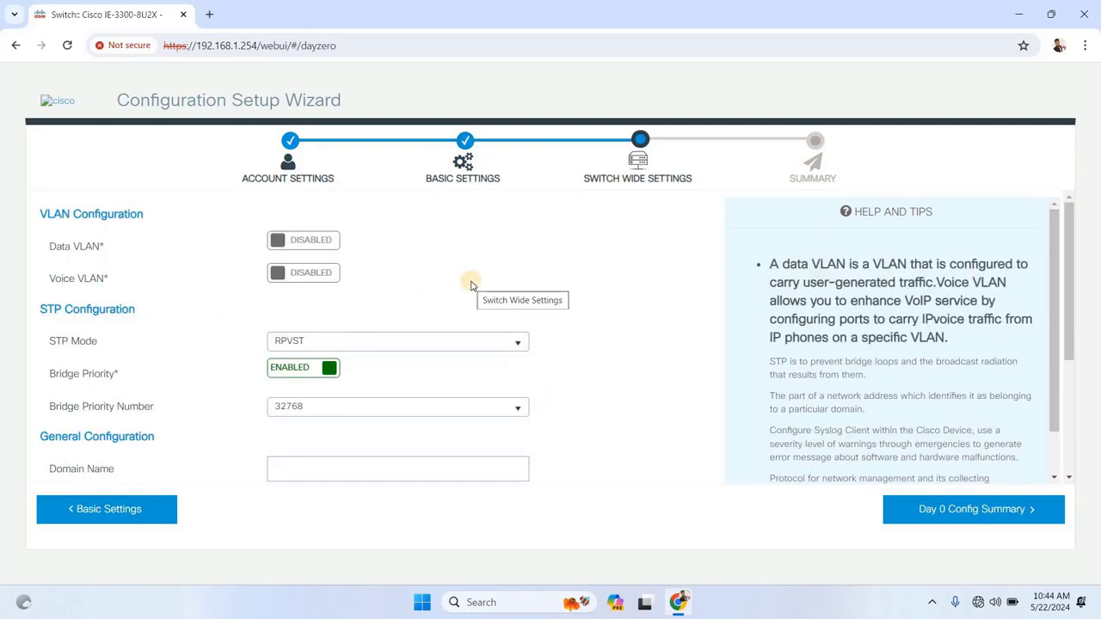
scroll(469, 288, down, 3)
scroll(475, 296, up, 3)
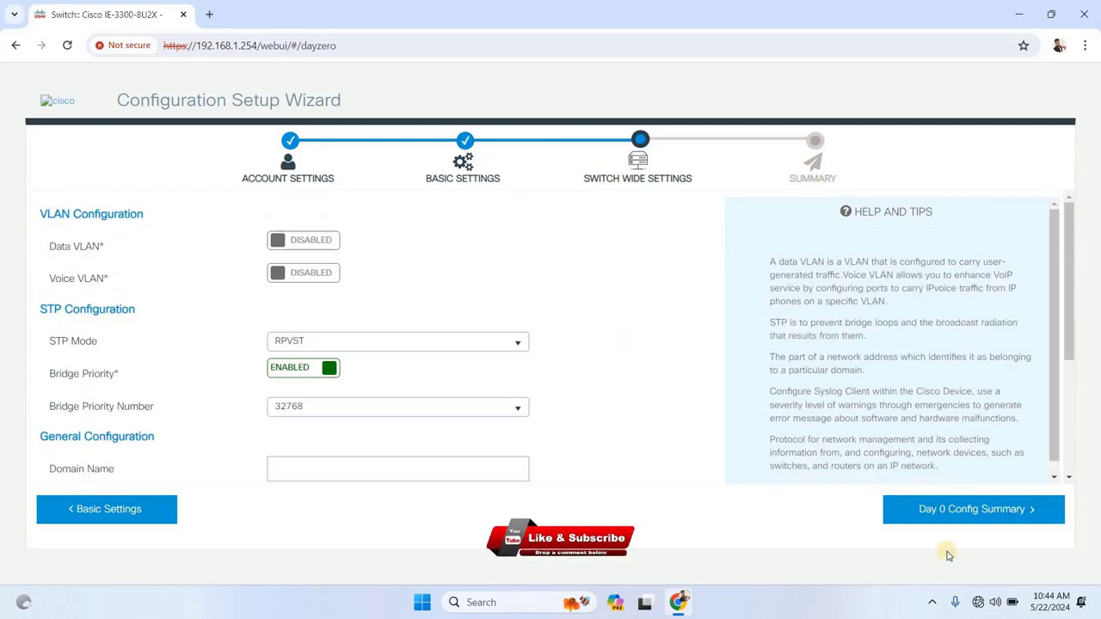
click(973, 509)
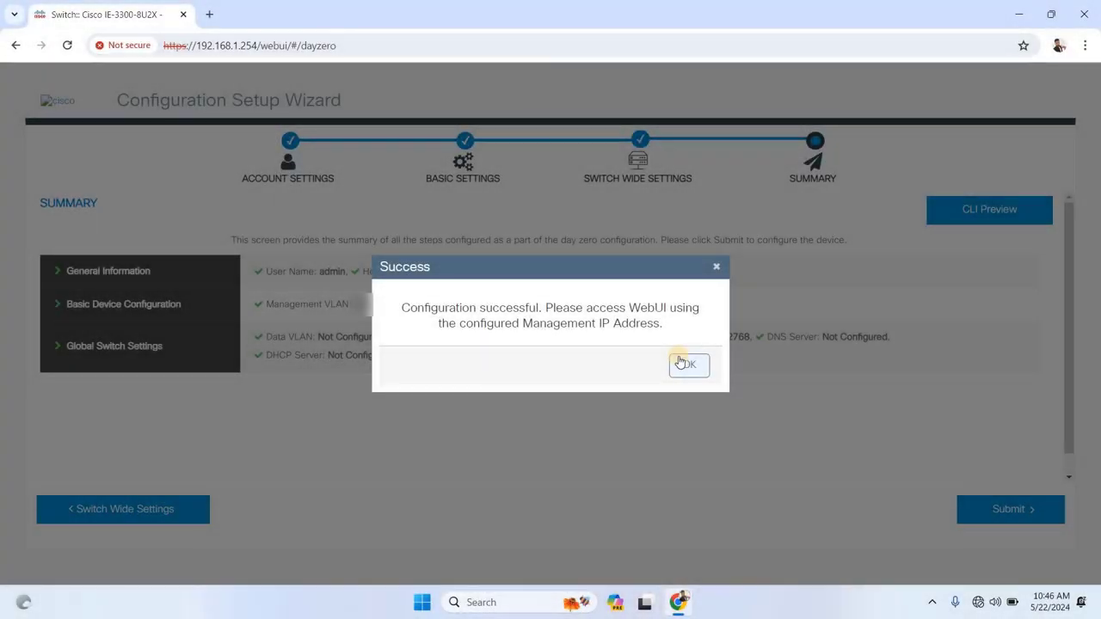
Dismiss the Day 0 configuration success message with OK
click(679, 362)
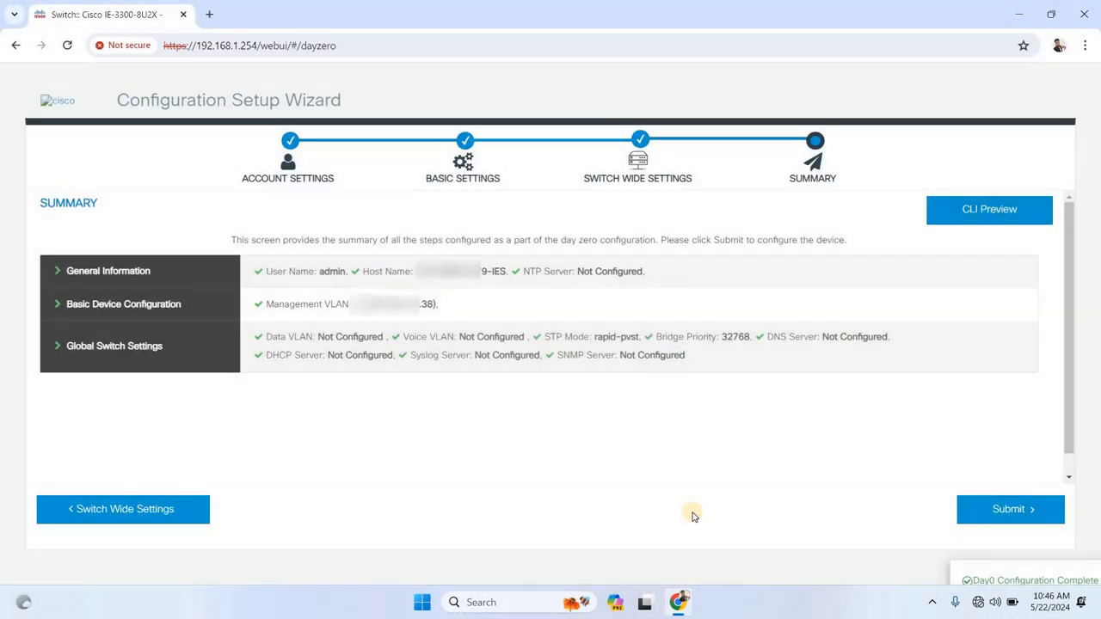
Reach the Ethernet adapter's properties via Control Panel's Network and Sharing Center
click(499, 606)
text(con)
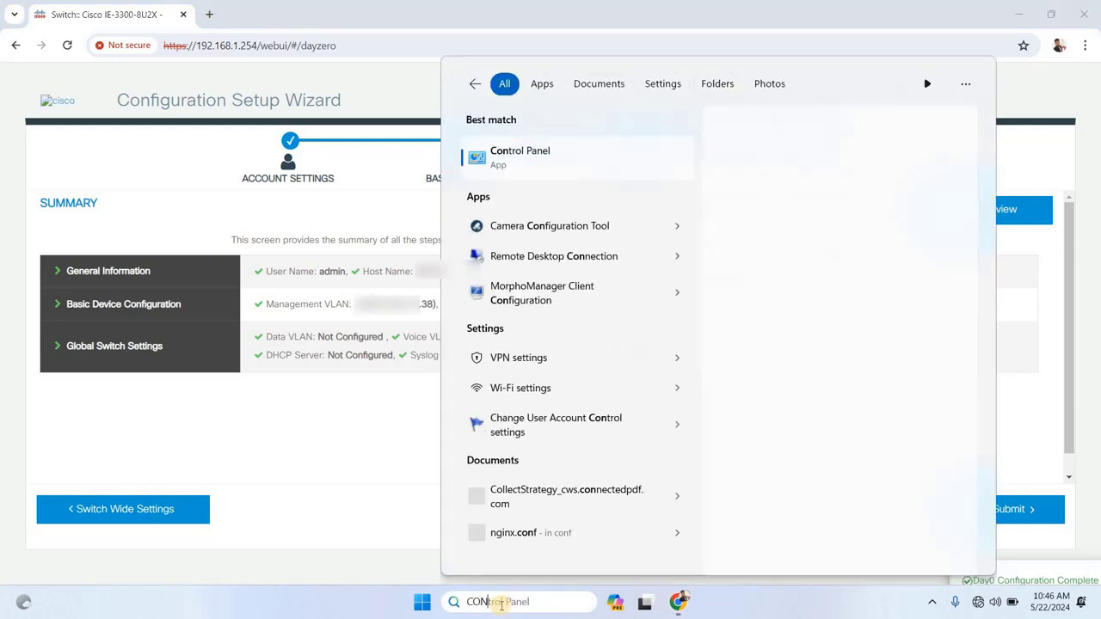
key(Return)
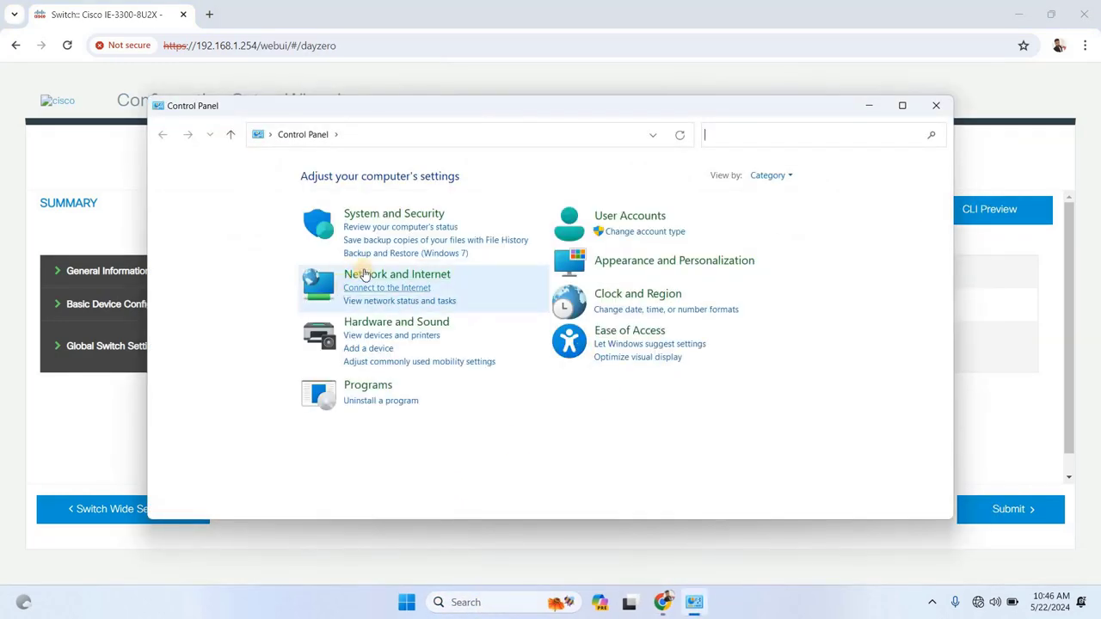
click(365, 274)
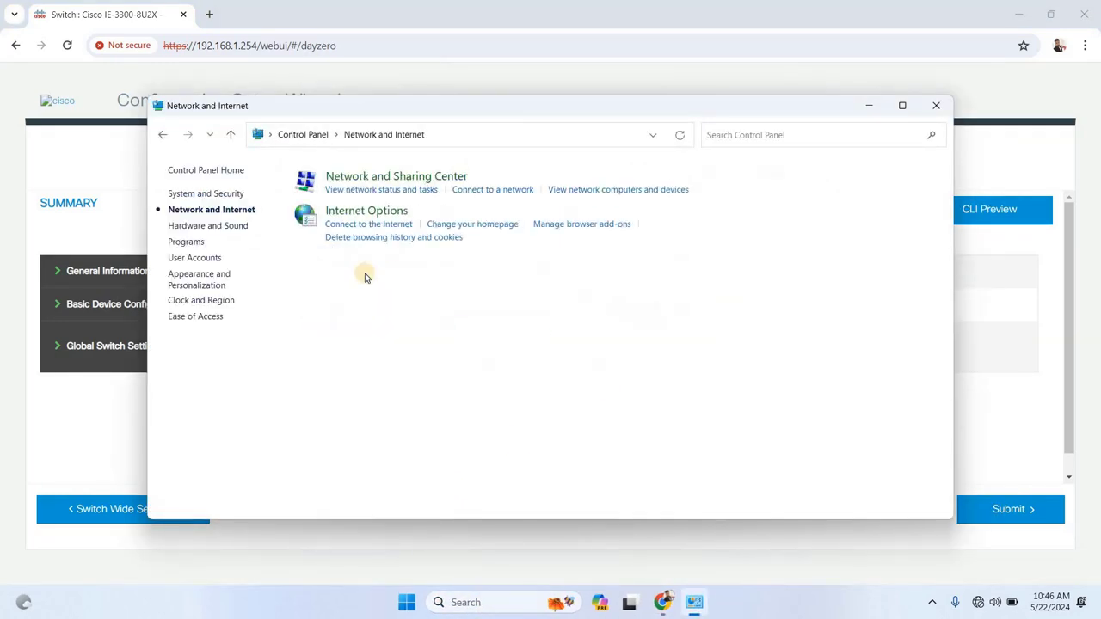
click(344, 177)
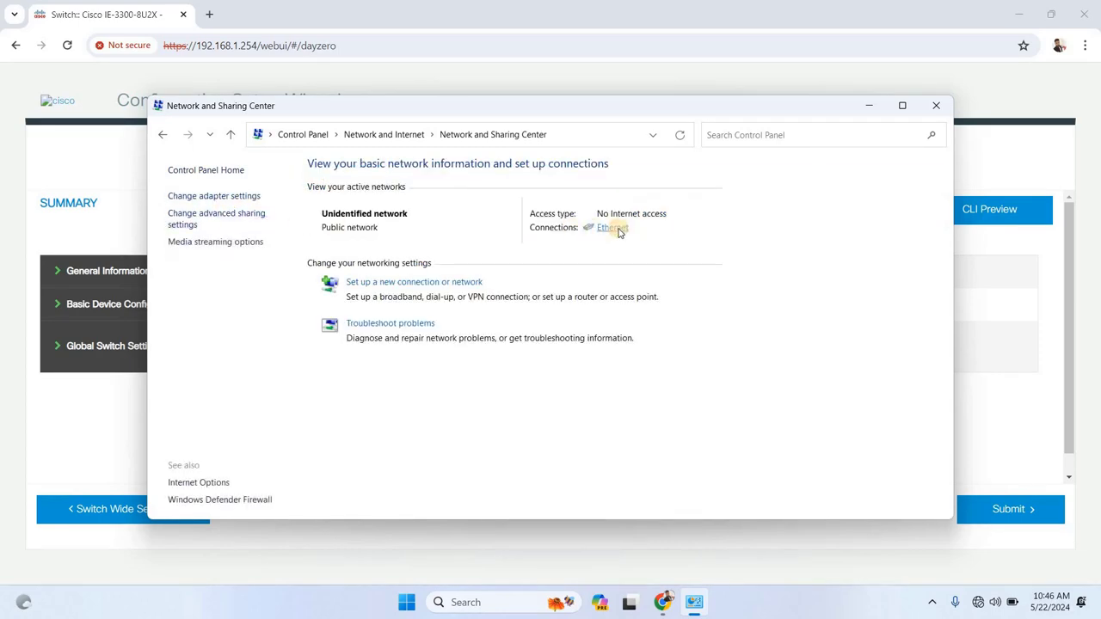
click(615, 229)
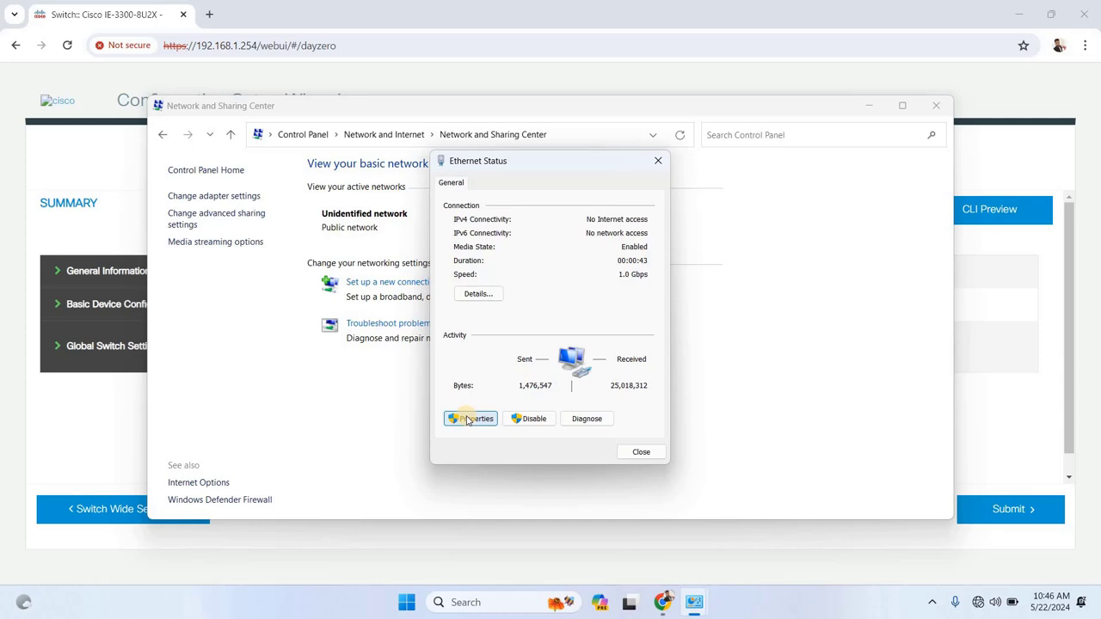
click(467, 420)
Give the adapter static IPv4 address ending .100 with mask 255.255.255.0 and apply it
double_click(572, 338)
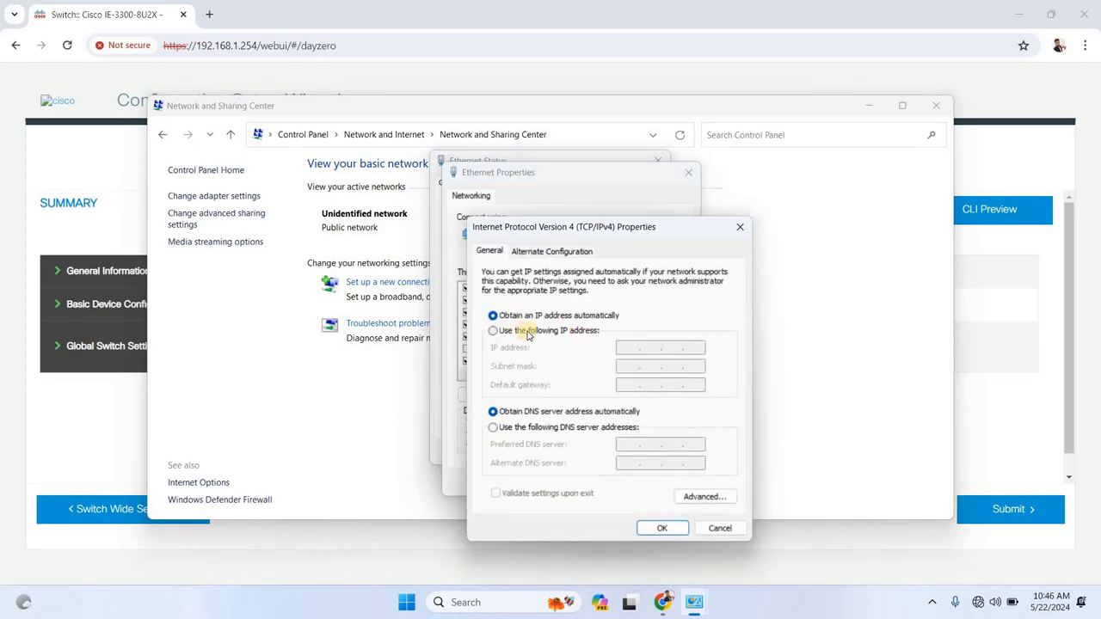
click(529, 332)
click(630, 348)
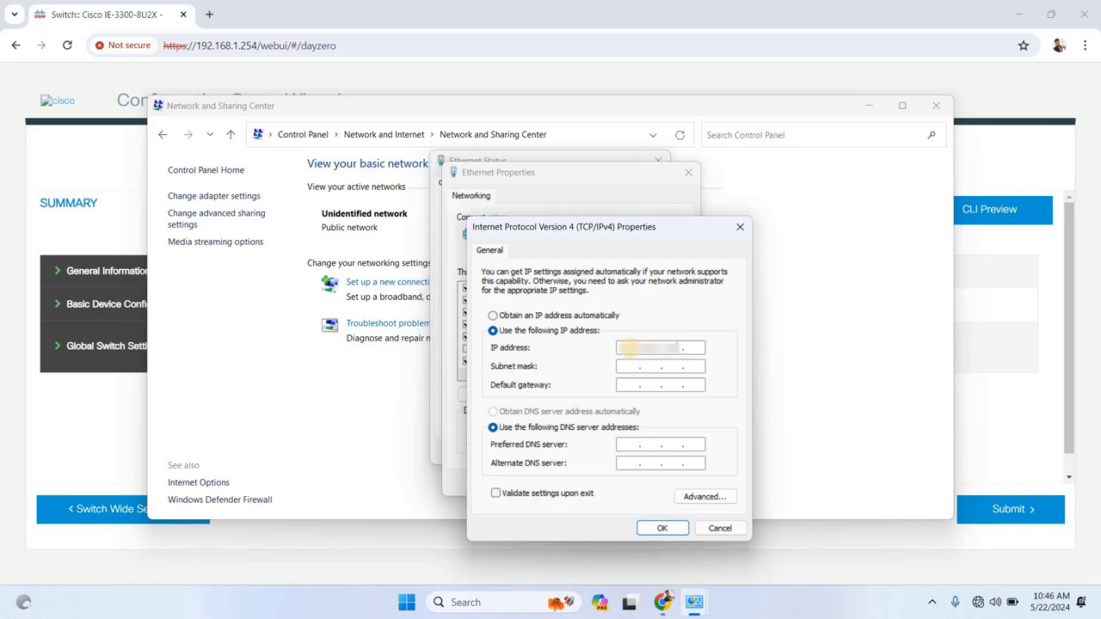
text(100)
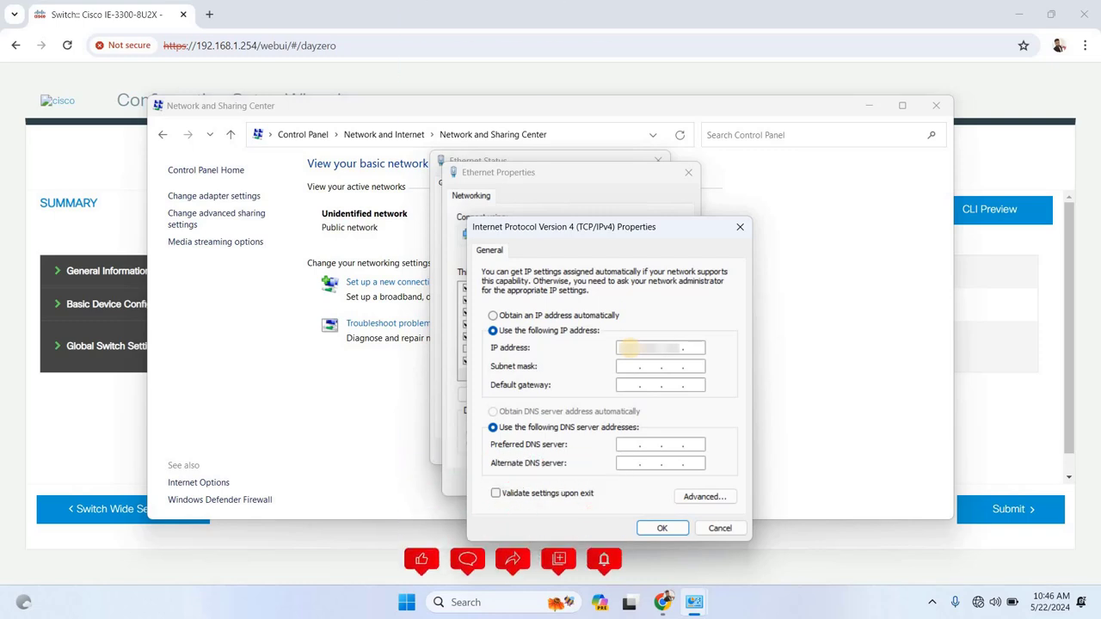
key(Tab)
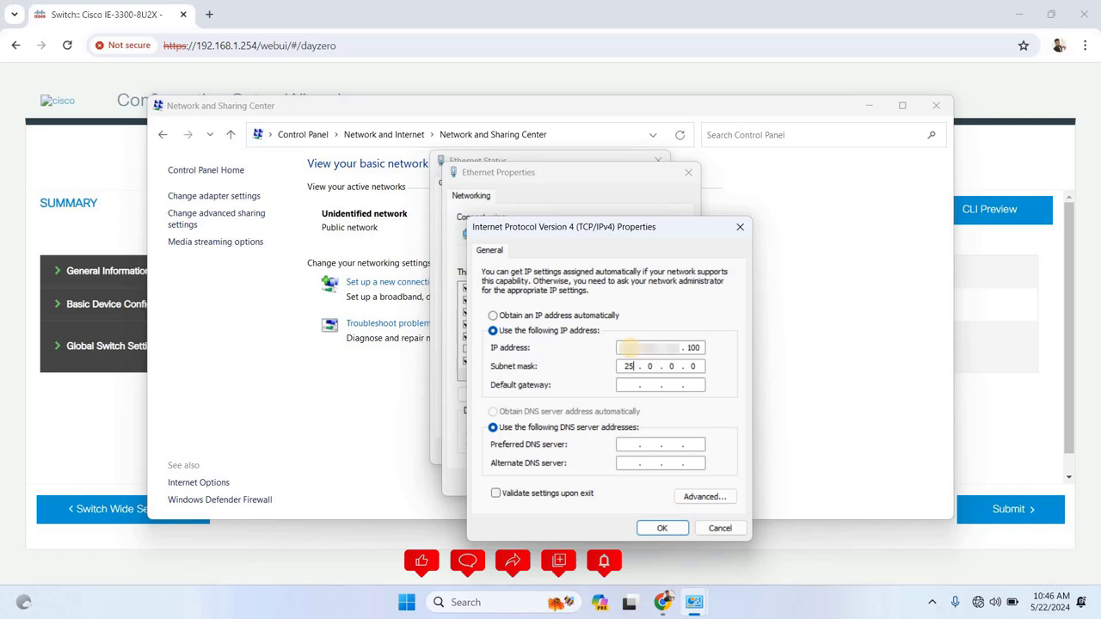
text(255.25)
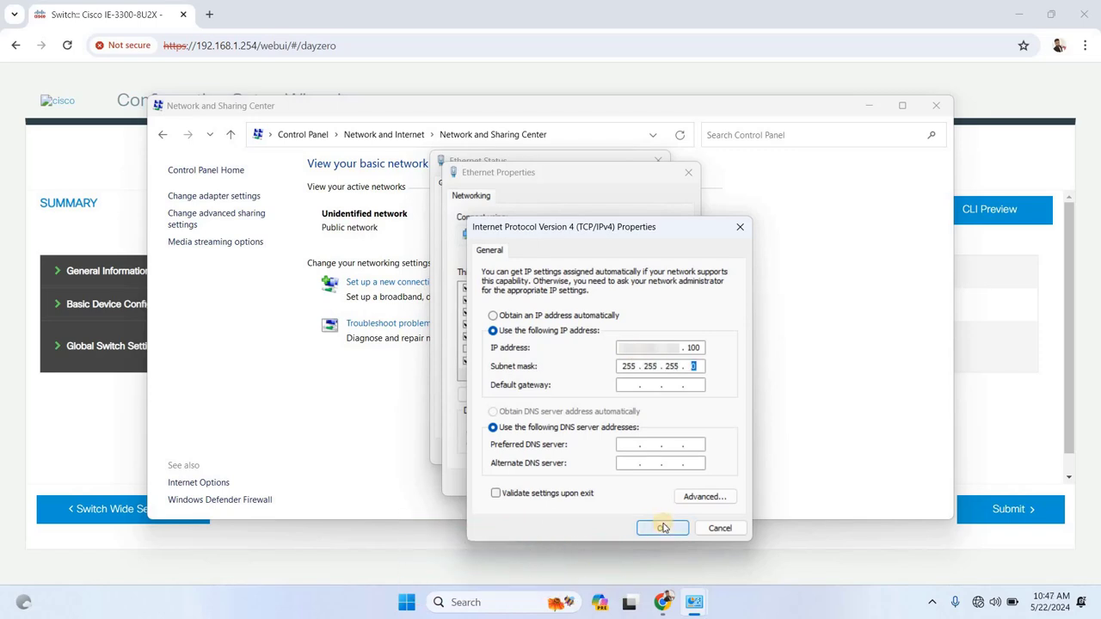
click(662, 528)
click(612, 485)
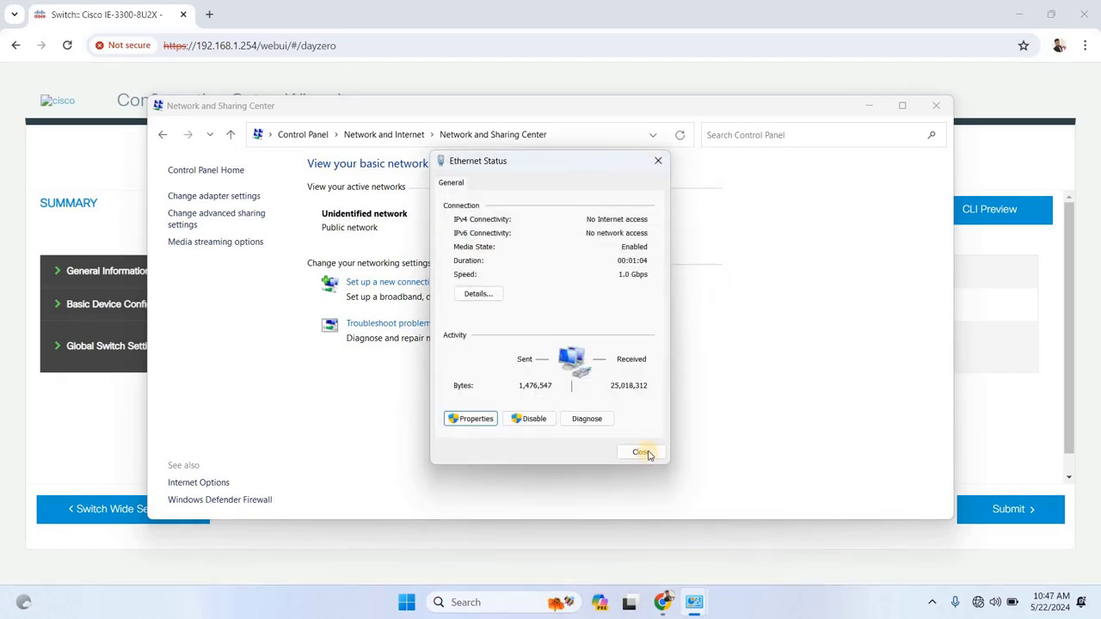
click(641, 453)
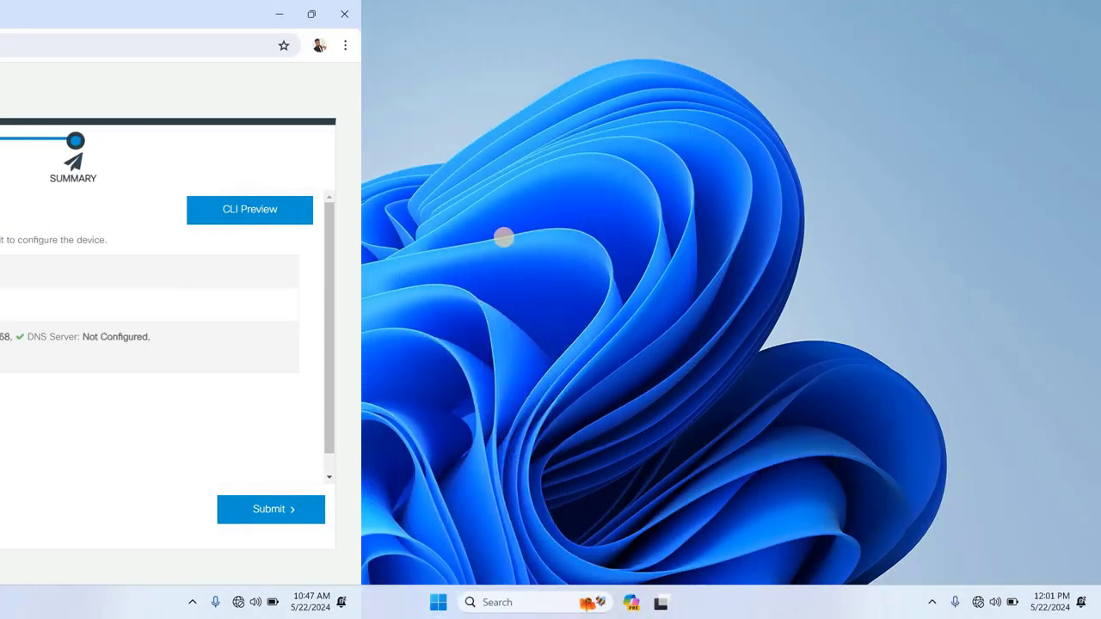
Refresh the desktop, then launch Google Chrome by searching 'ch'
right_click(451, 213)
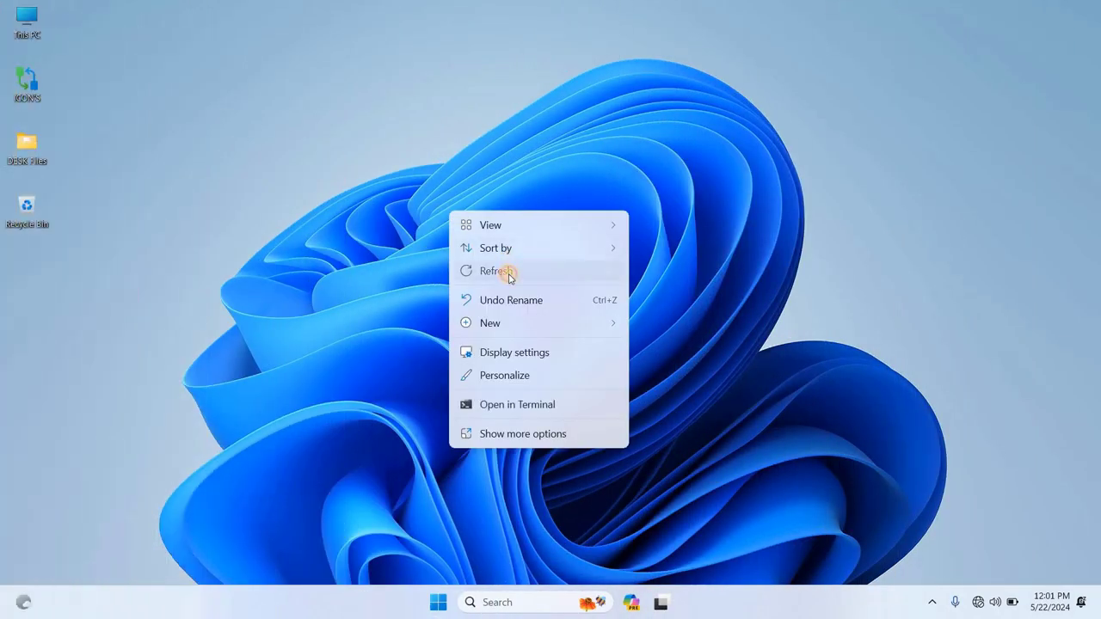
click(509, 273)
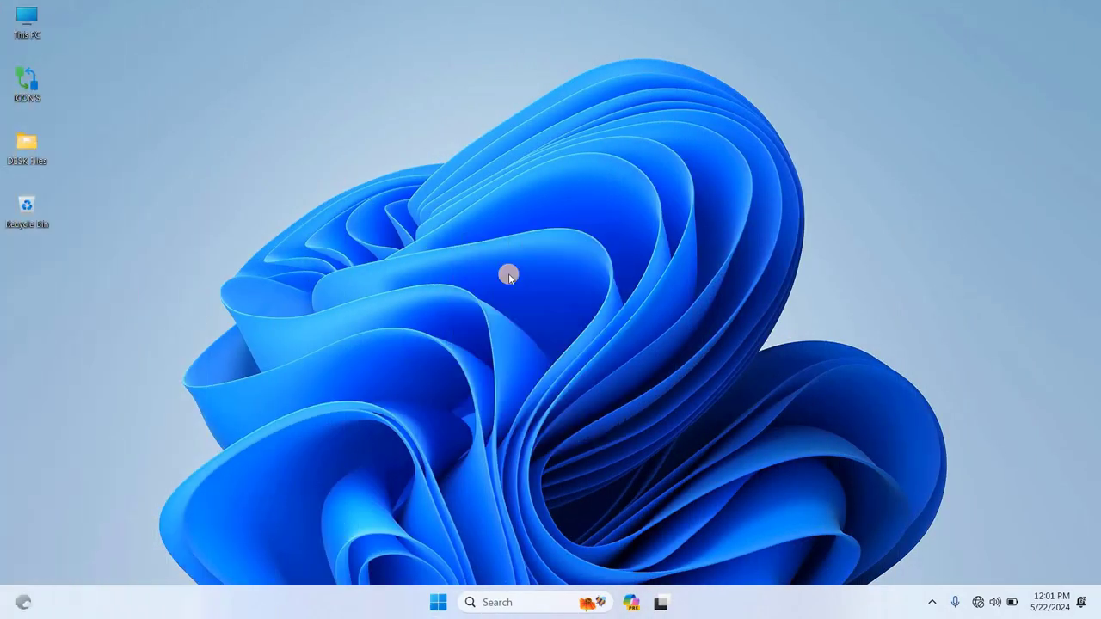
click(525, 599)
text(ch)
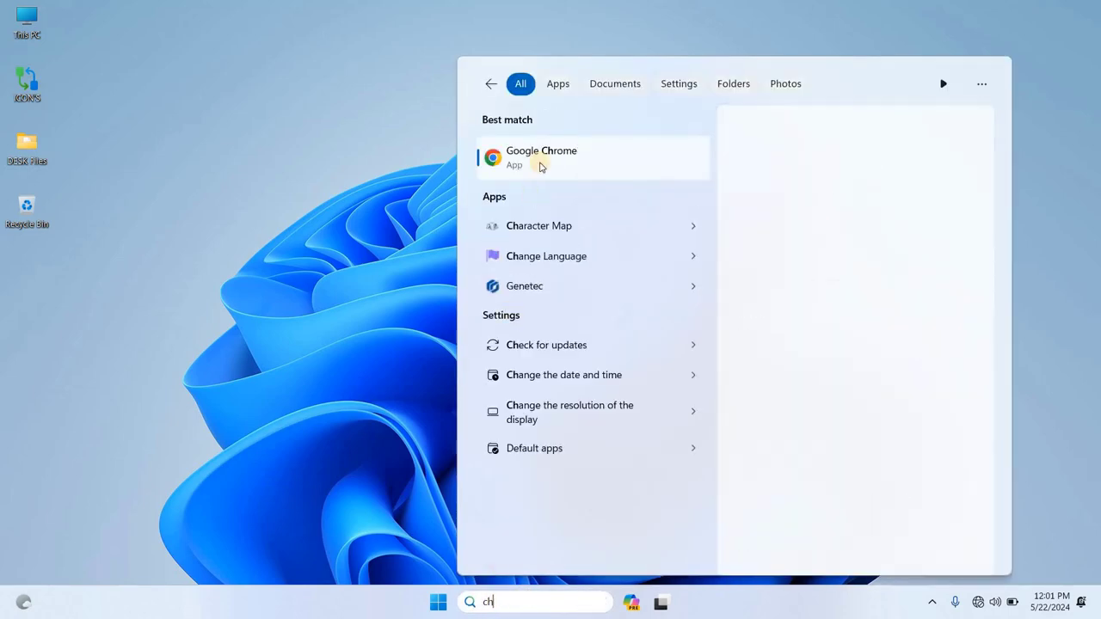
click(546, 166)
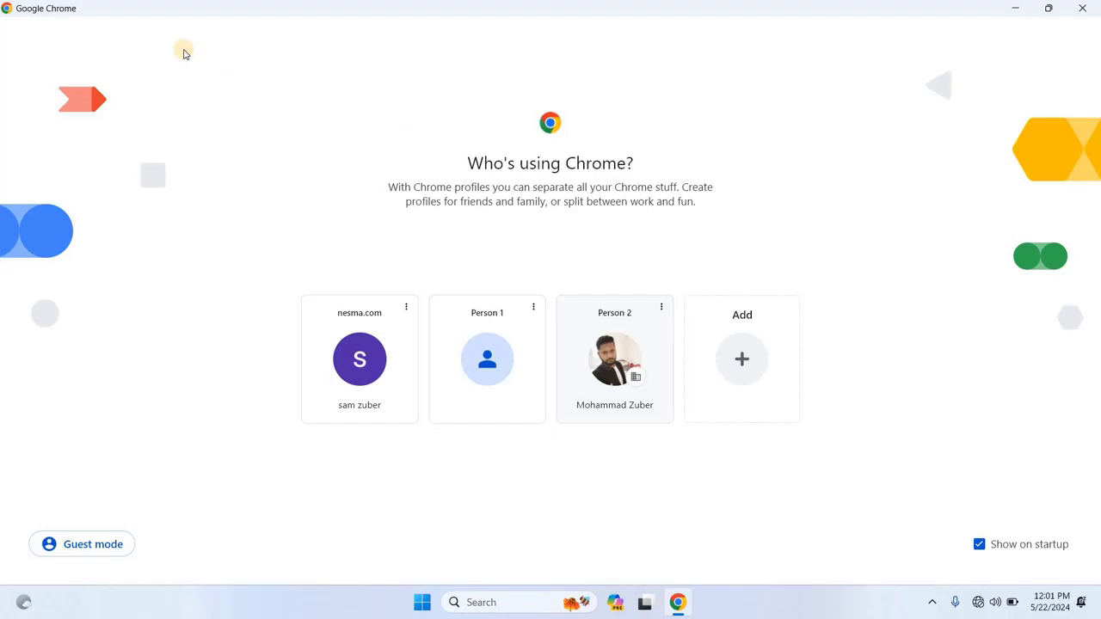
Maximize Chrome and open the switch address 'cisco.38', proceeding past the certificate warning
click(1046, 31)
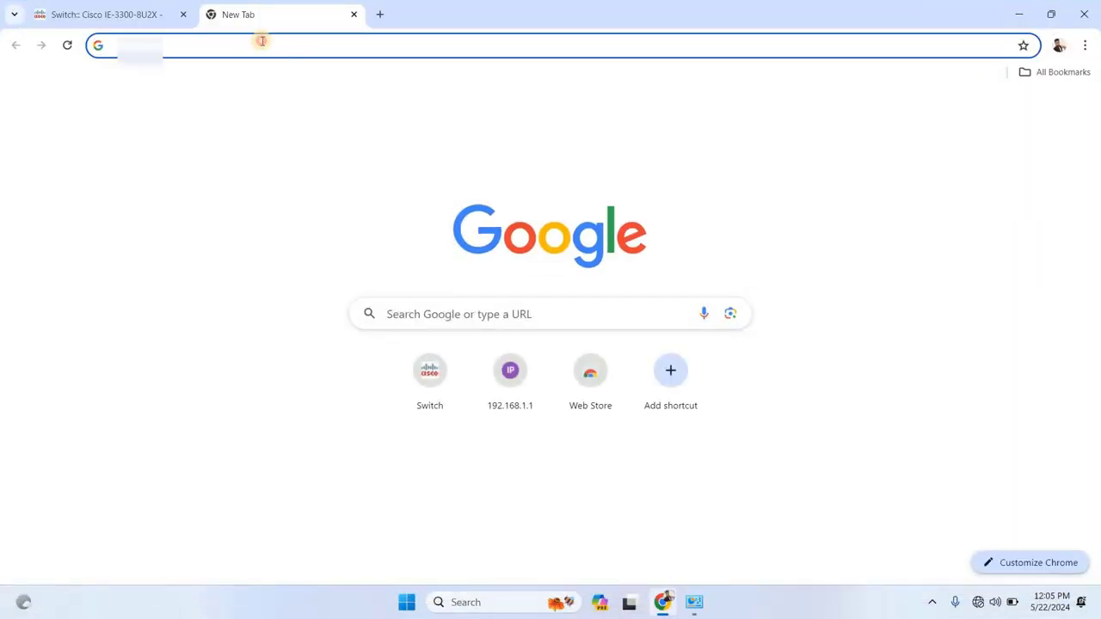
text(cisco.3)
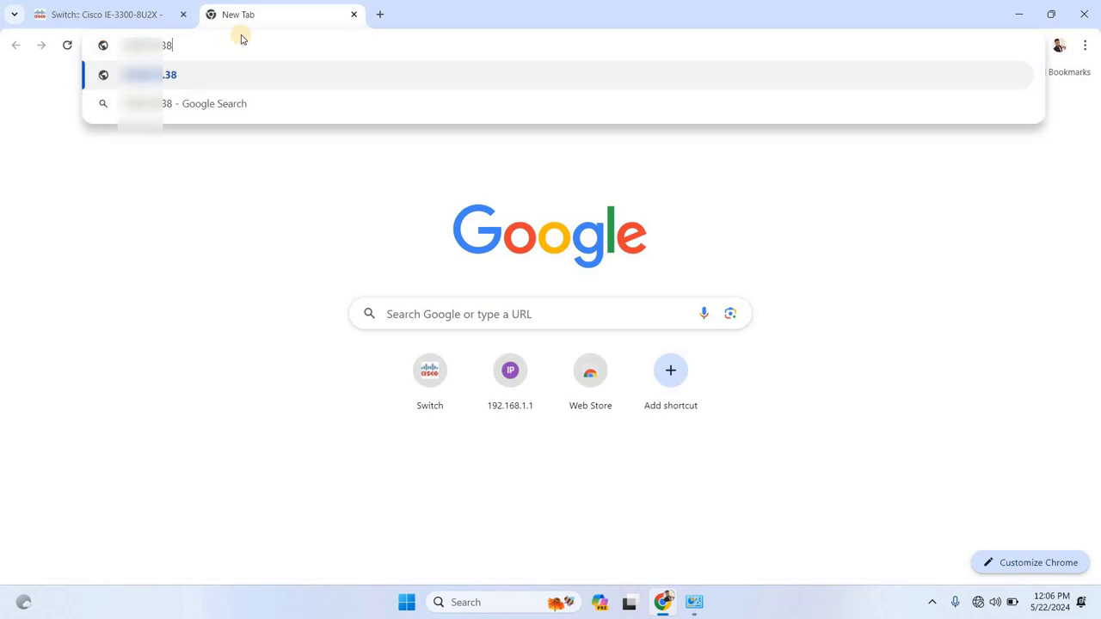
text(8)
key(Return)
click(378, 424)
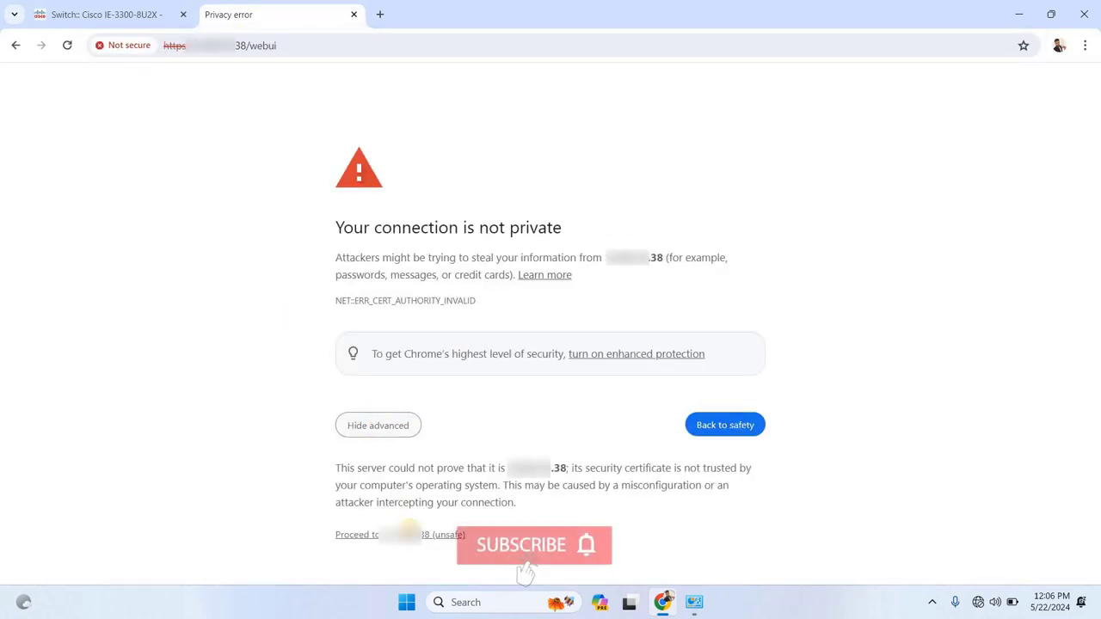
click(411, 531)
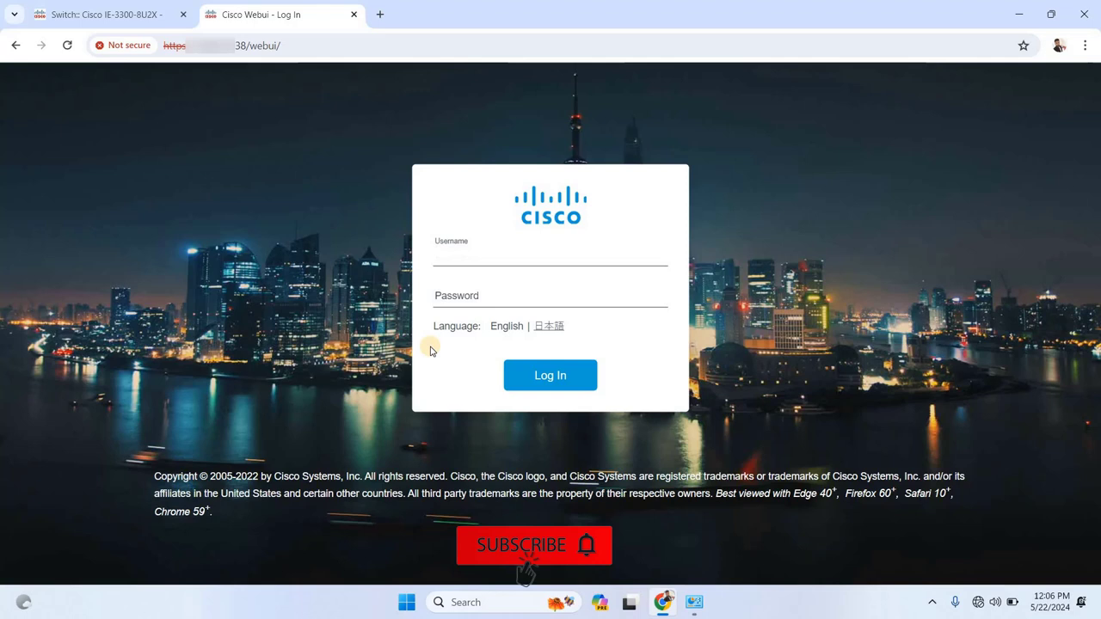
Log in as admin with the administrator password to reach the Dashboard
text(admin)
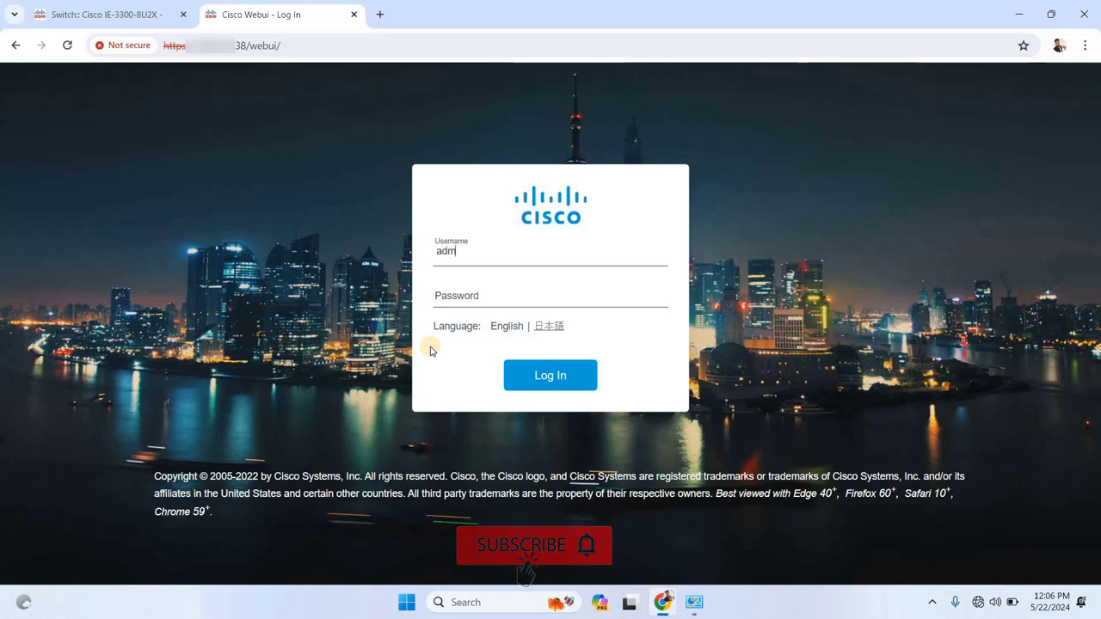
key(Tab)
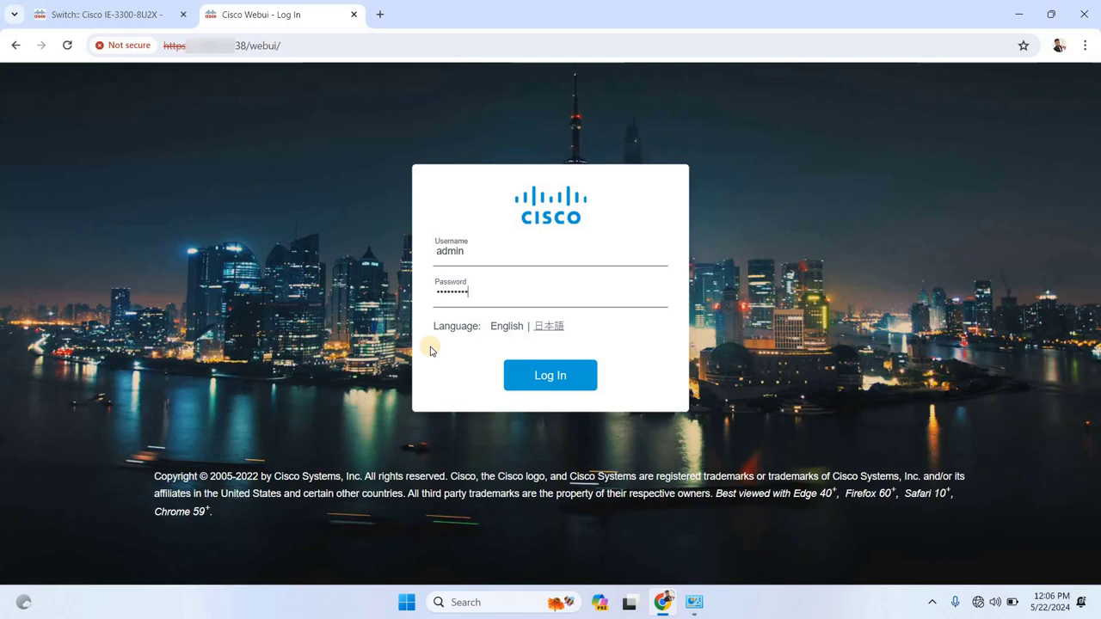
click(565, 384)
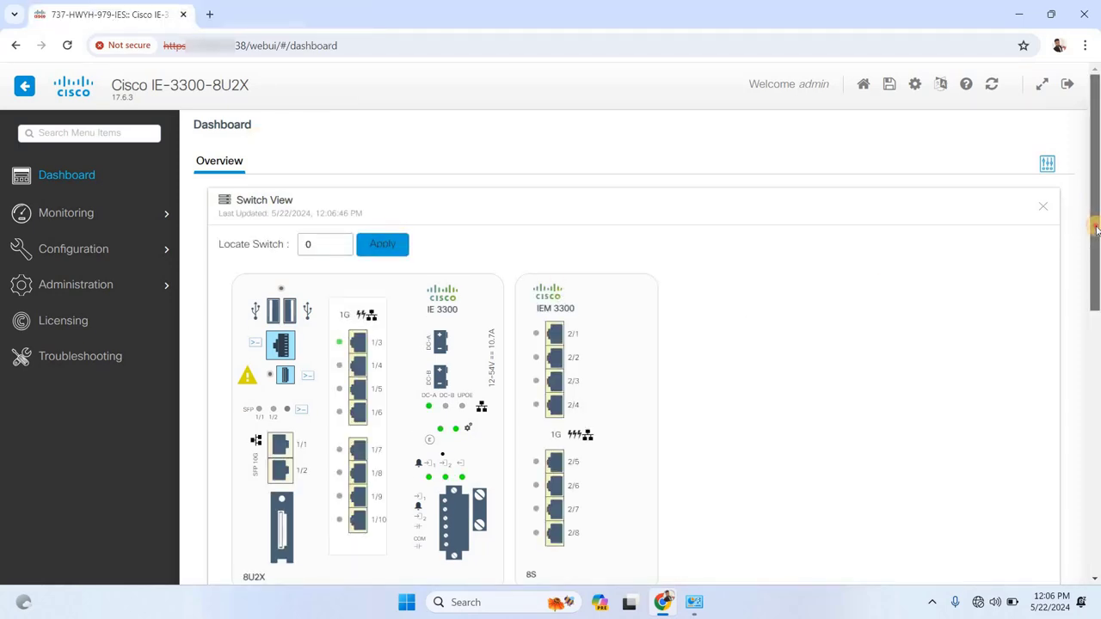
mouse_move(1095, 228)
mouse_down()
mouse_move(1093, 238)
mouse_move(1091, 214)
mouse_up()
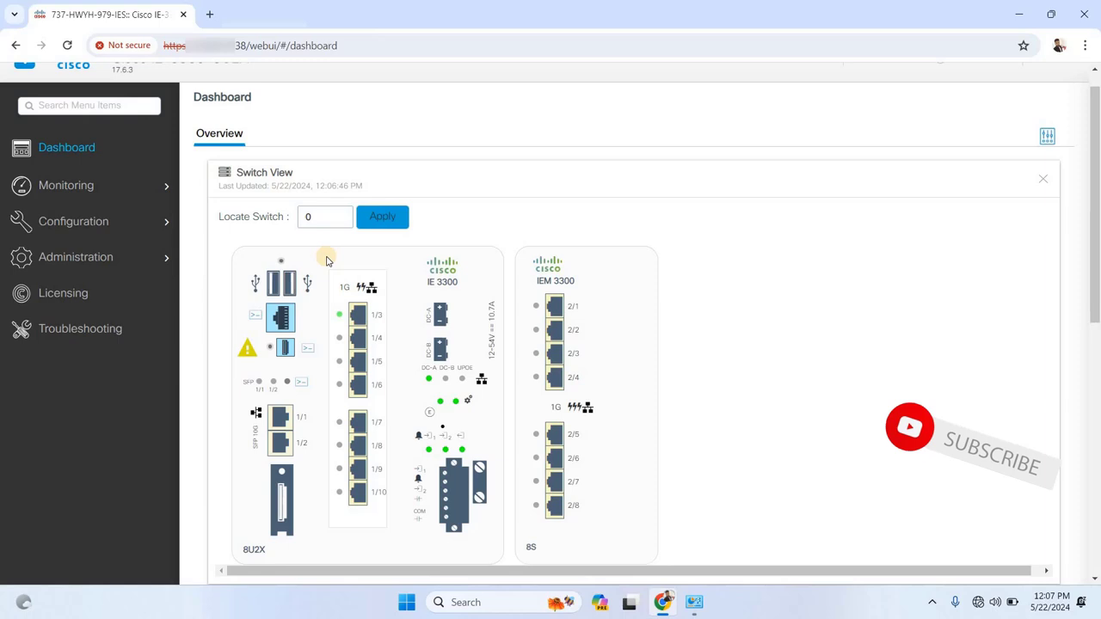
Open the Configuration > Layer2 > VLAN page
mouse_move(67, 223)
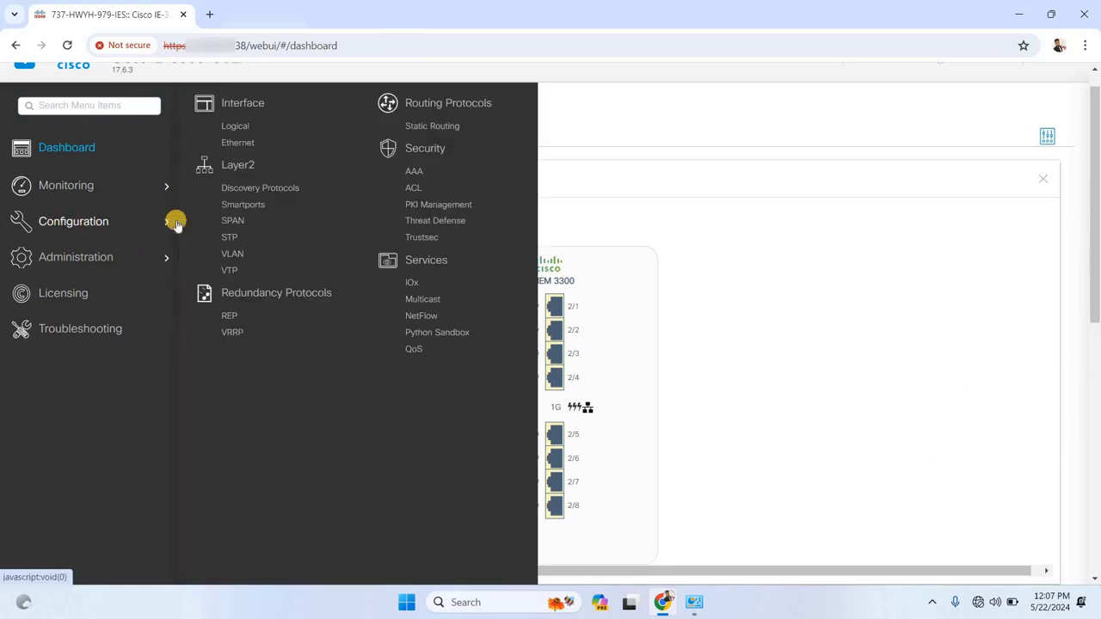
click(233, 251)
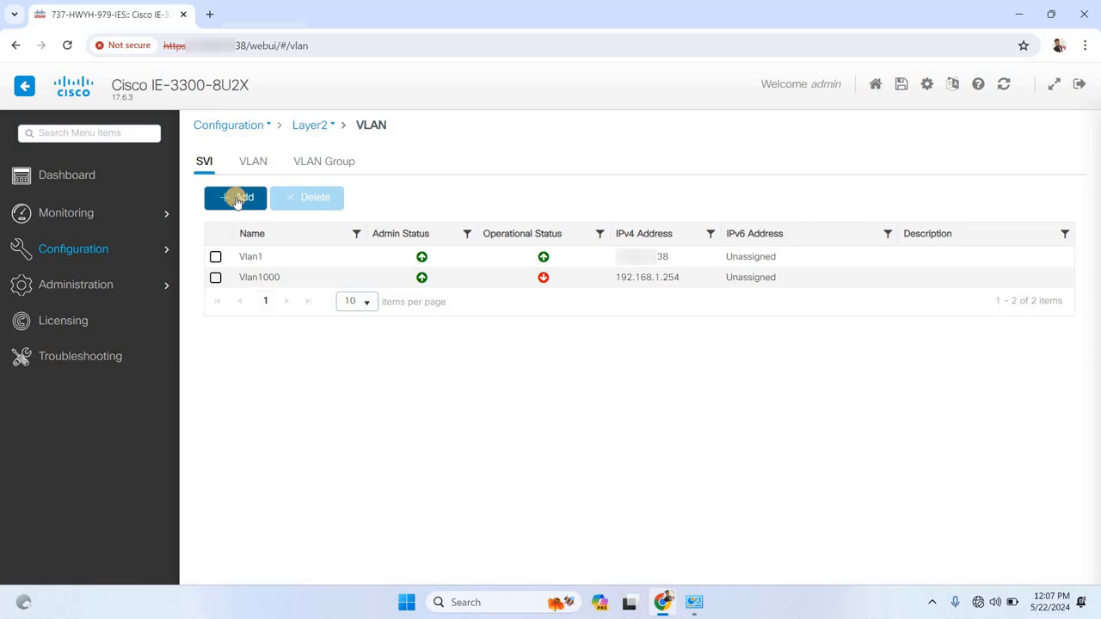
Start a new SVI with VLAN number 1060 and description '1060 Vlan'
click(238, 198)
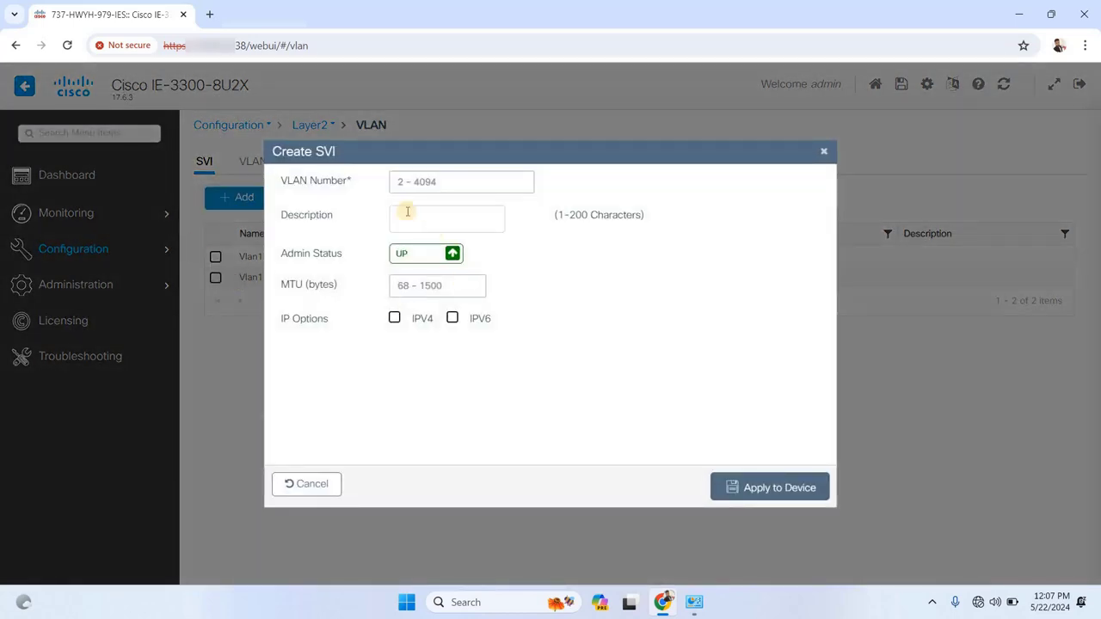
click(405, 183)
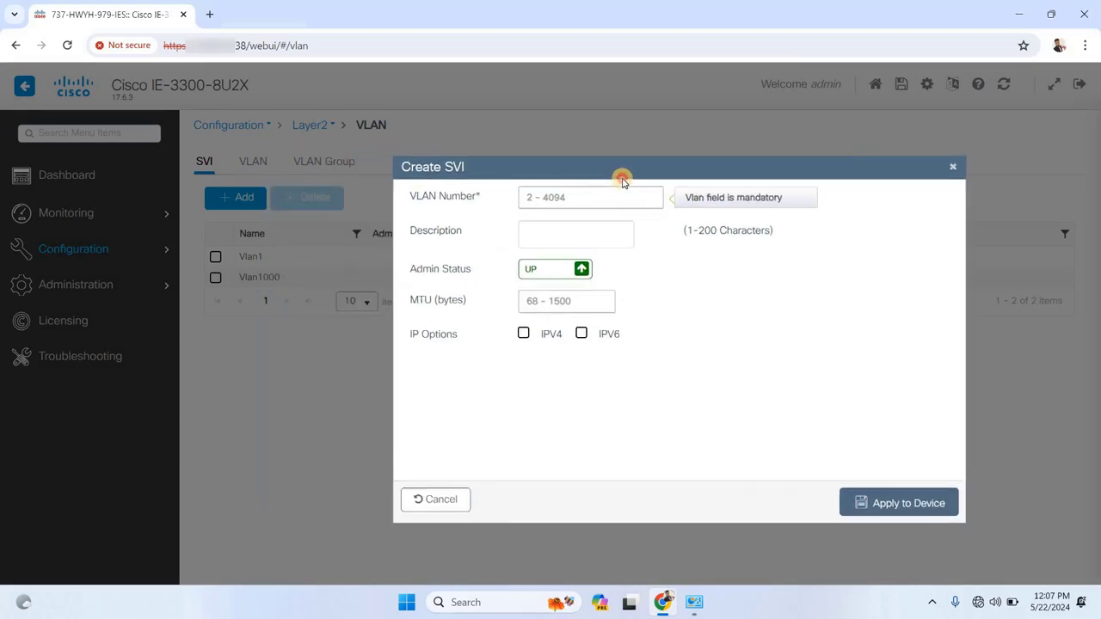
click(570, 207)
text(1060)
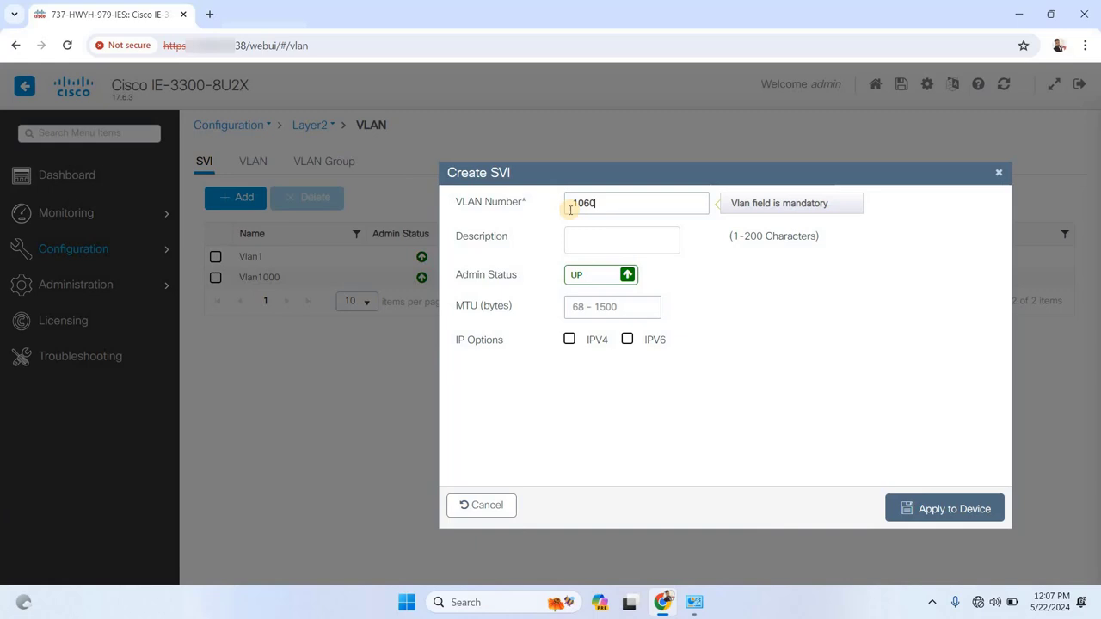
click(579, 241)
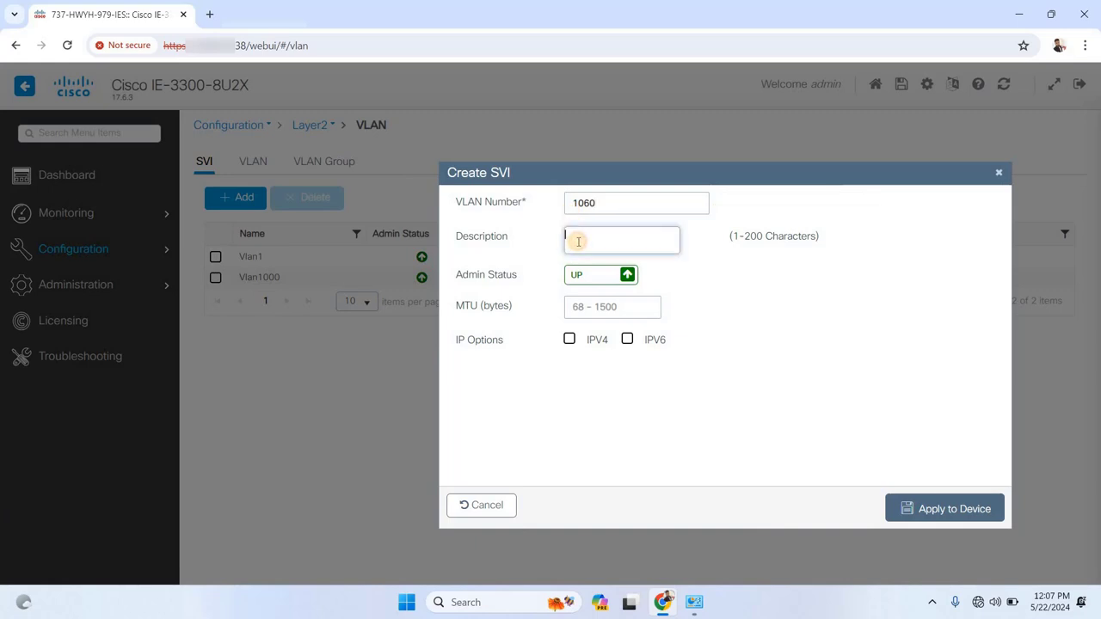
text(1060 Vlan")
Enable IPv4 with a static address and 255.255.255.0 mask, then apply to the device
click(568, 340)
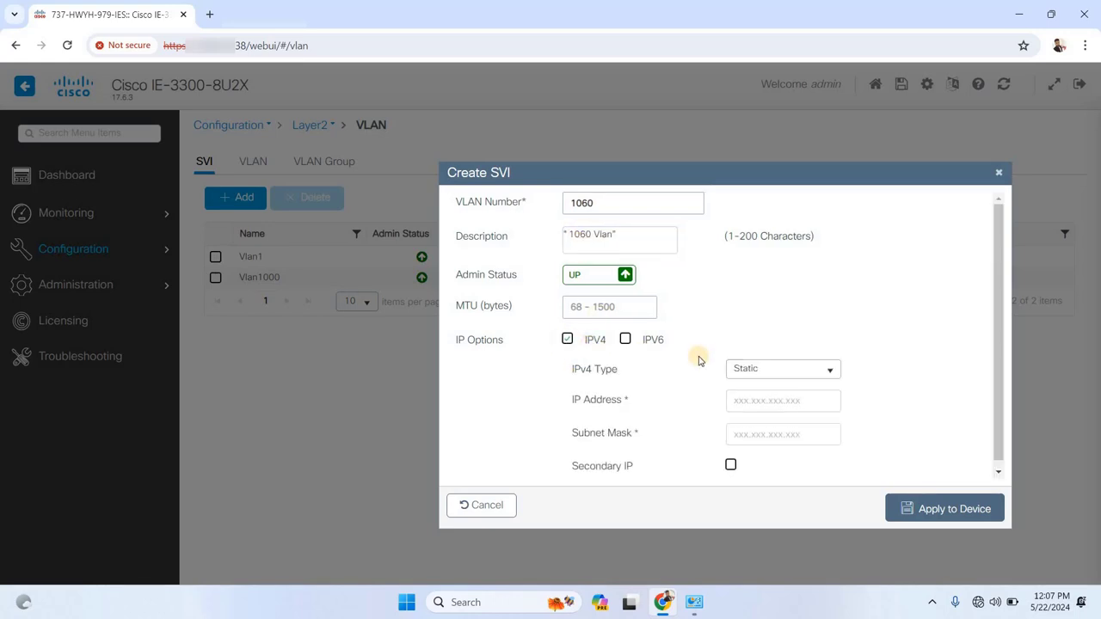
click(744, 401)
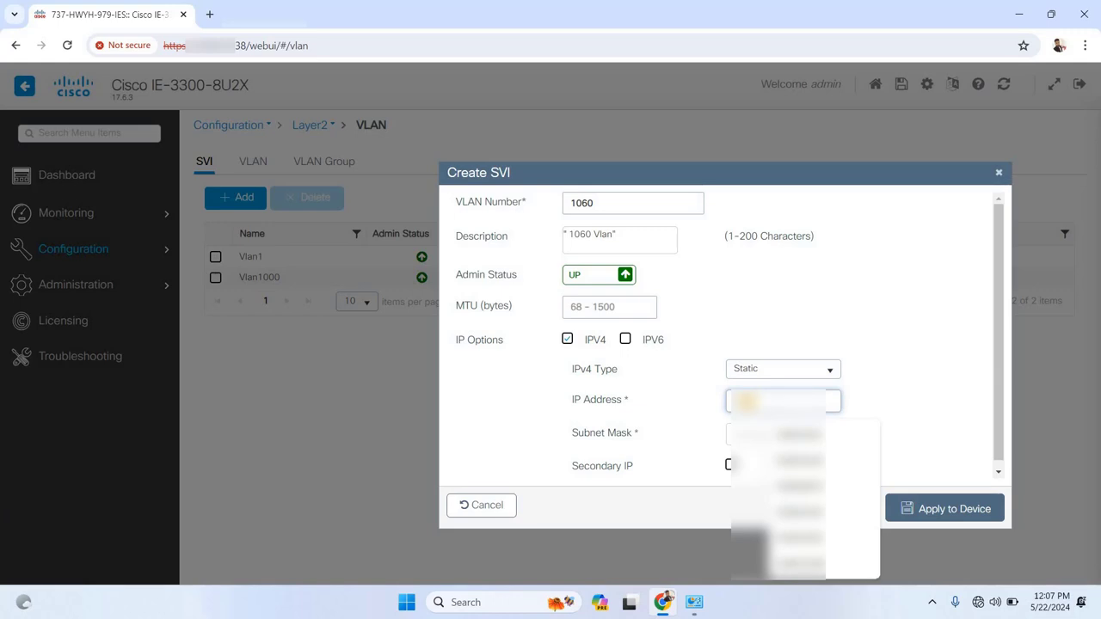
text(1)
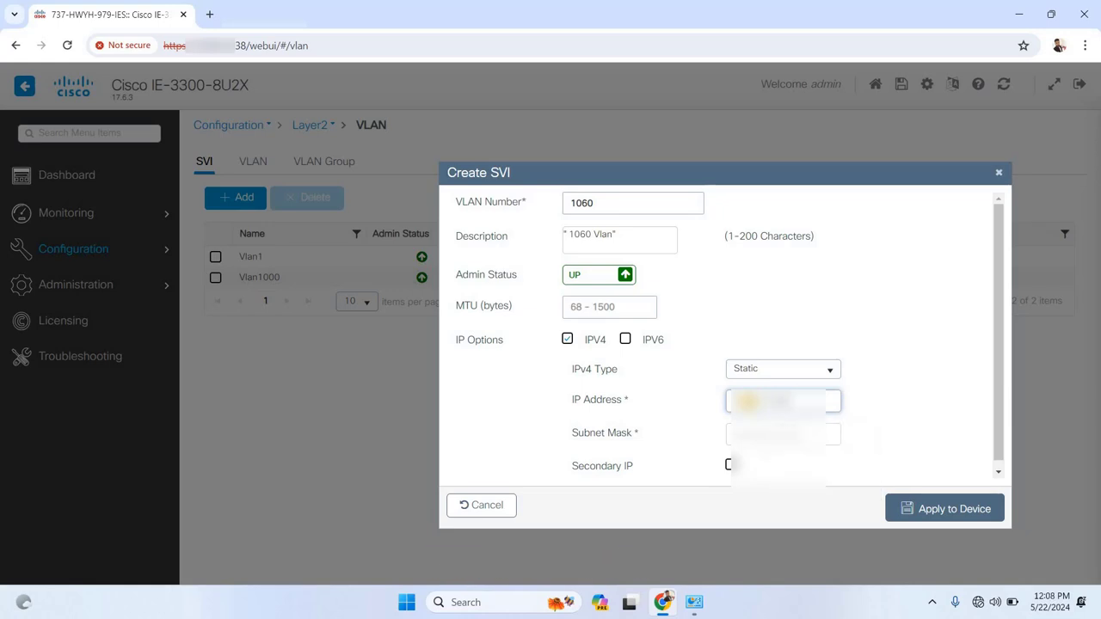
click(729, 430)
click(767, 463)
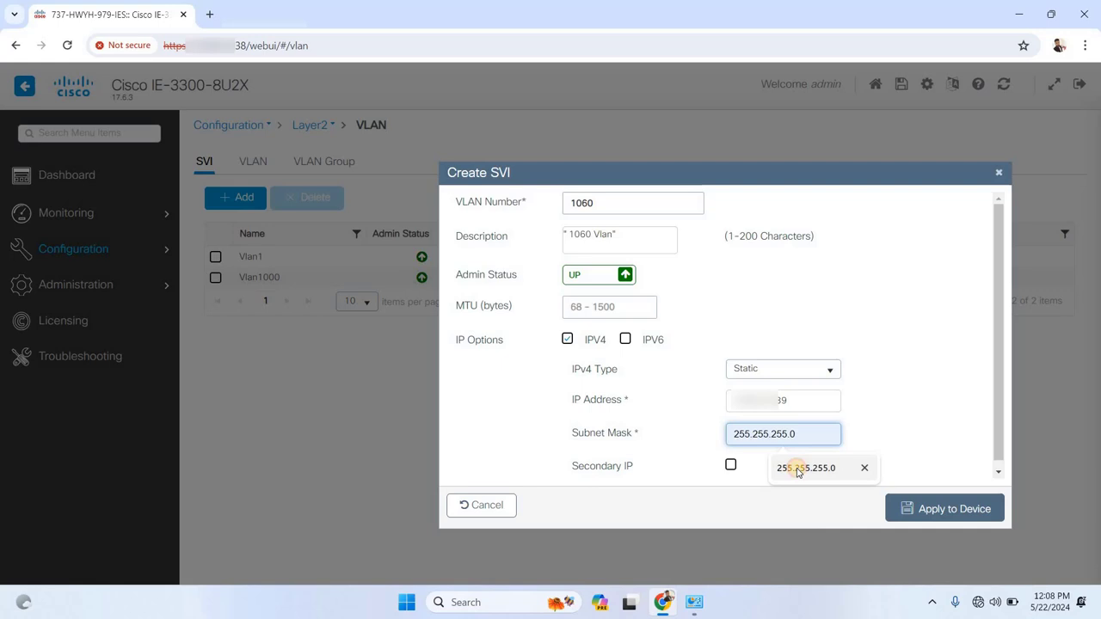
click(957, 511)
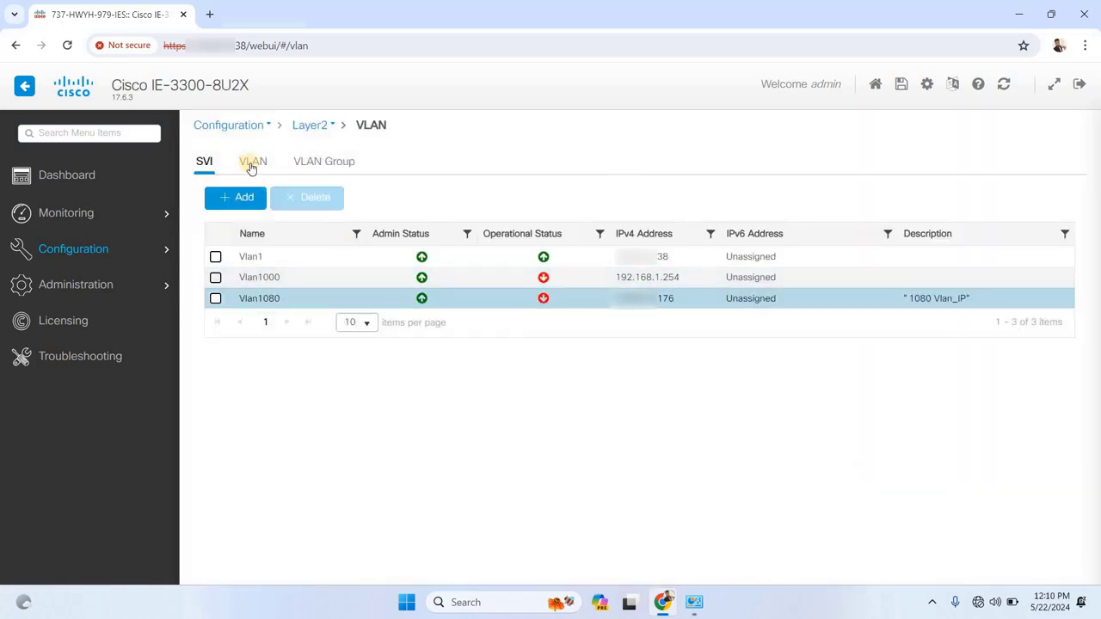
Create a new VLAN with ID 108 named CCTV
click(251, 164)
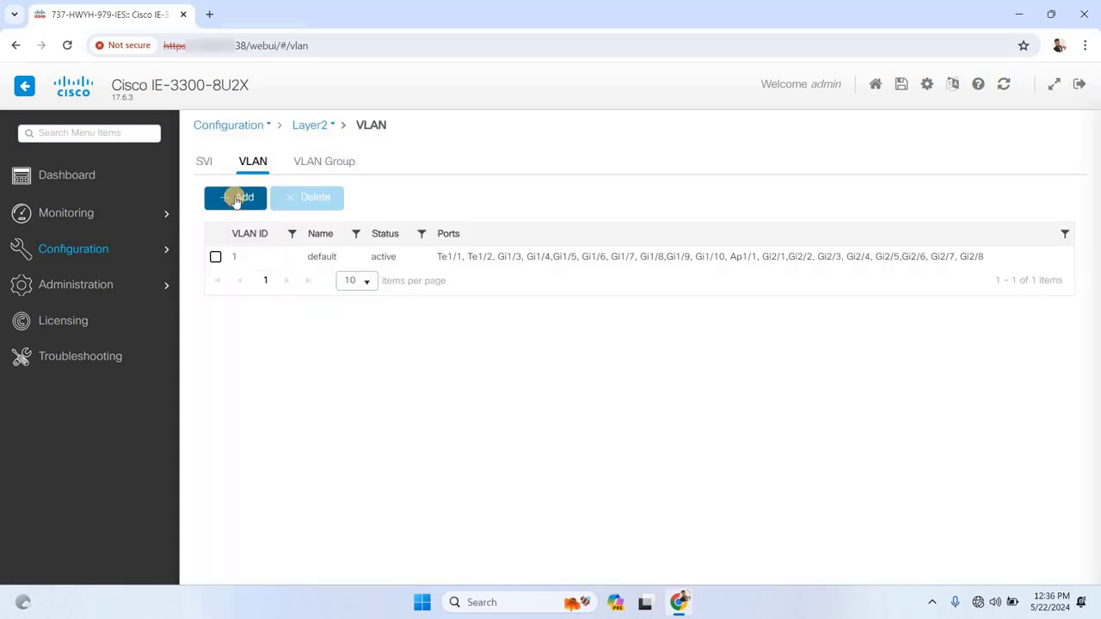
click(236, 198)
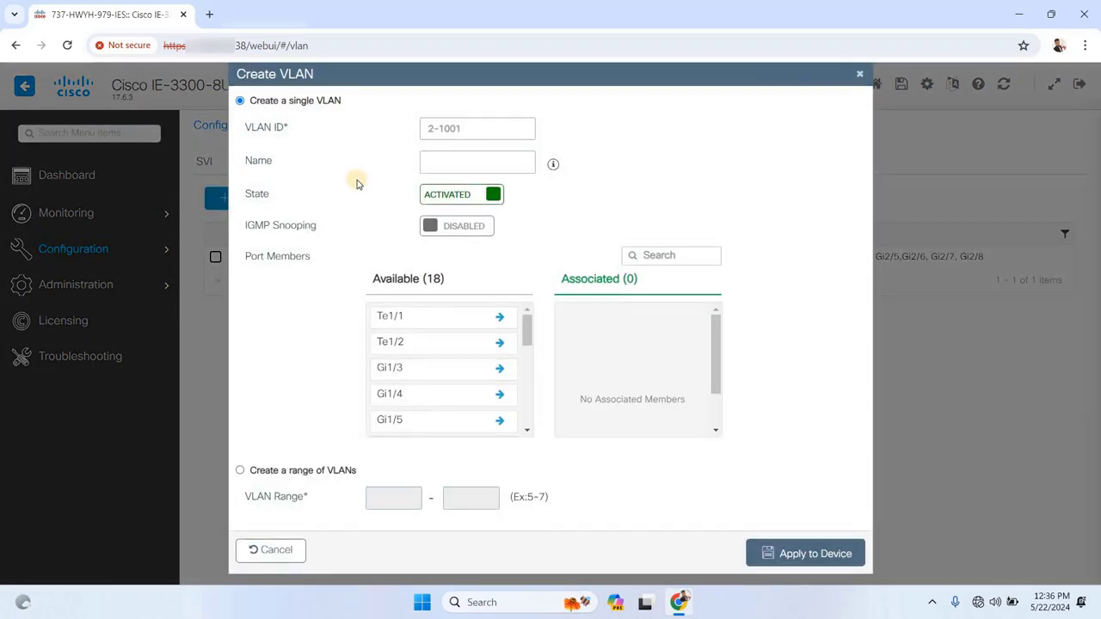
click(463, 127)
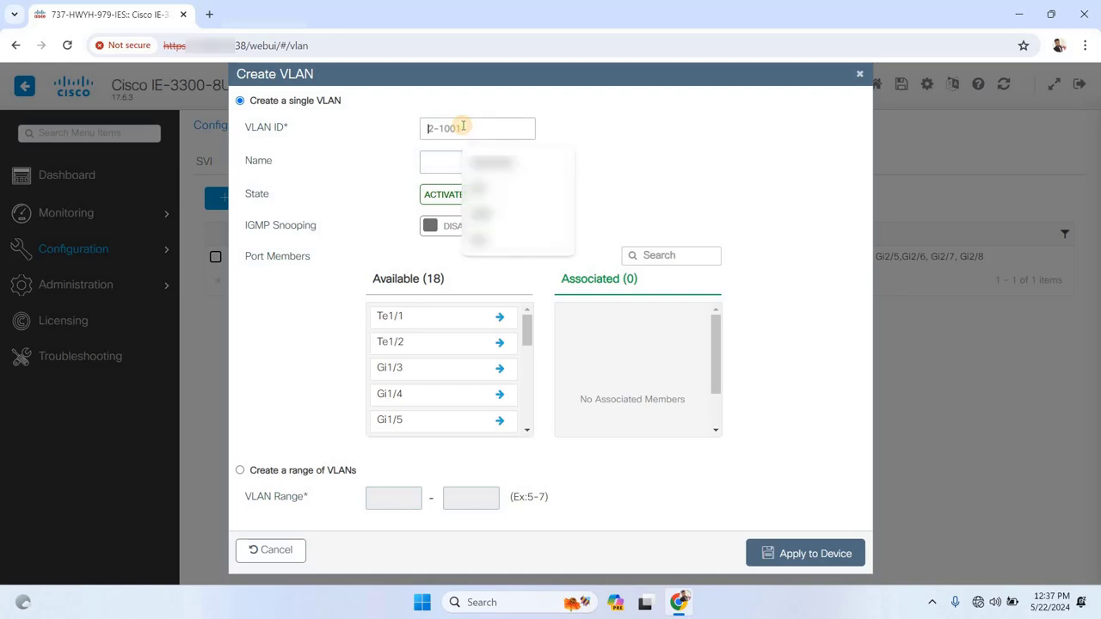
text(10)
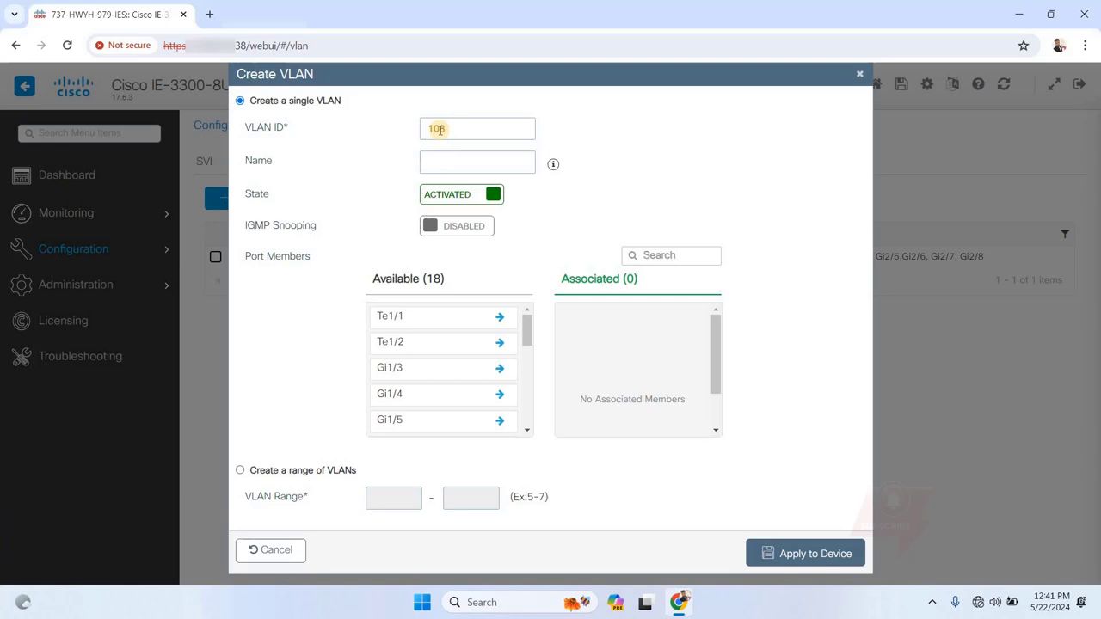
text(8)
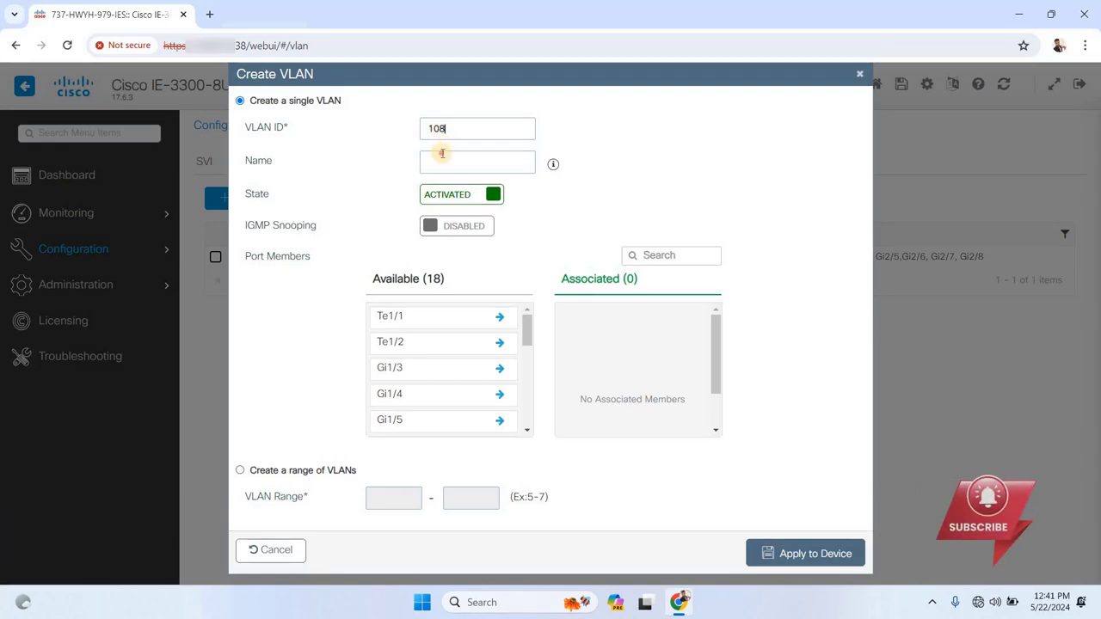
click(442, 153)
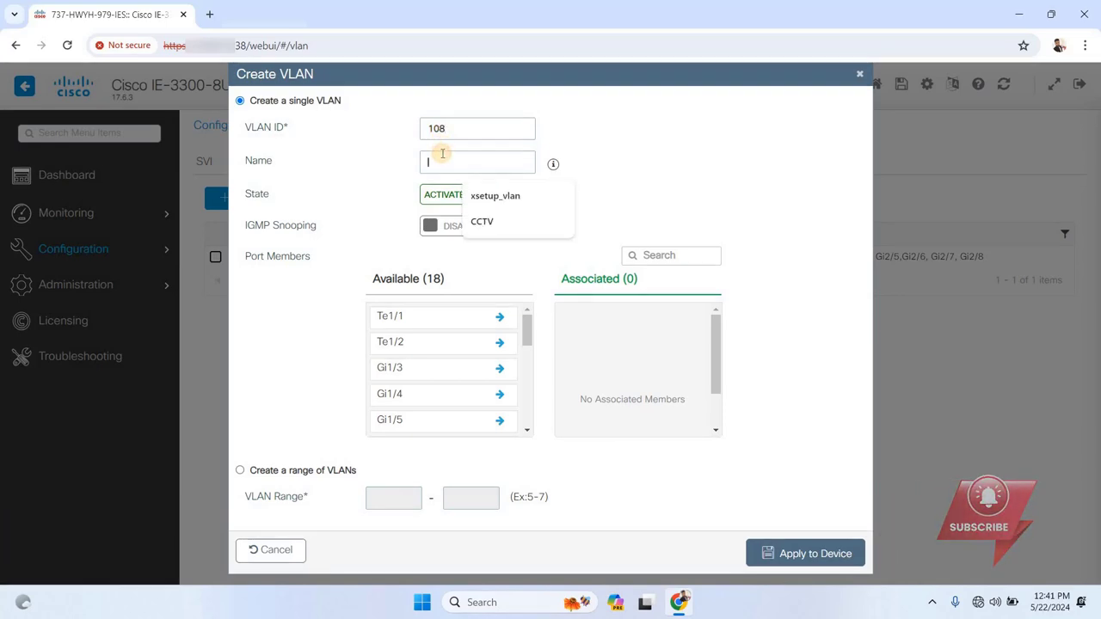
click(483, 222)
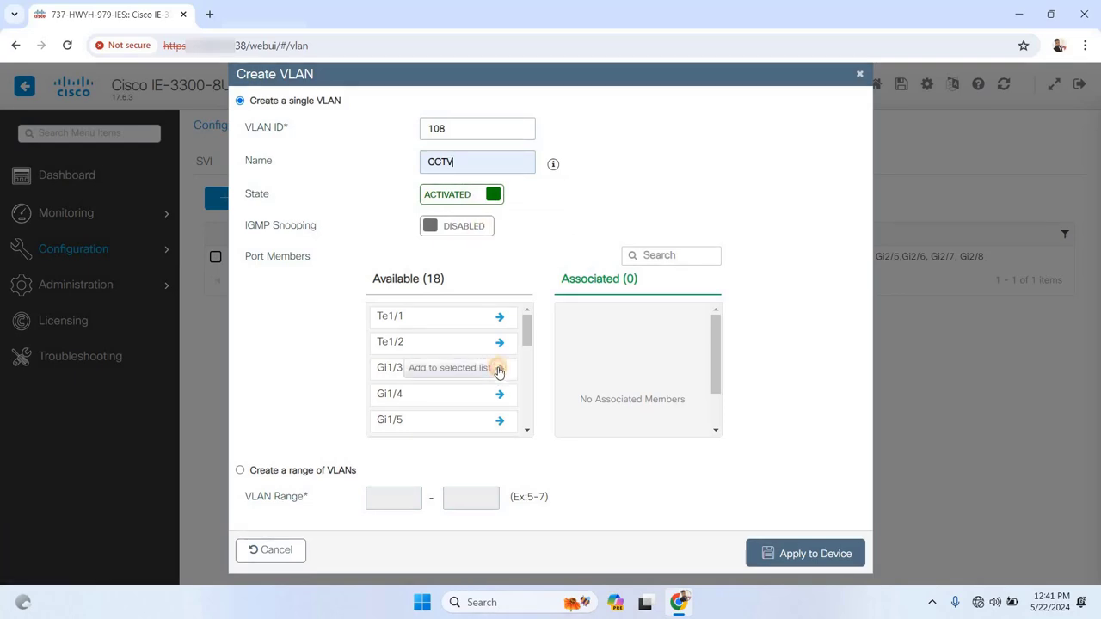
Associate ports Gi2/1 through Gi2/6 with the CCTV VLAN and apply it to the device
click(499, 370)
click(499, 370)
drag(524, 339, 524, 373)
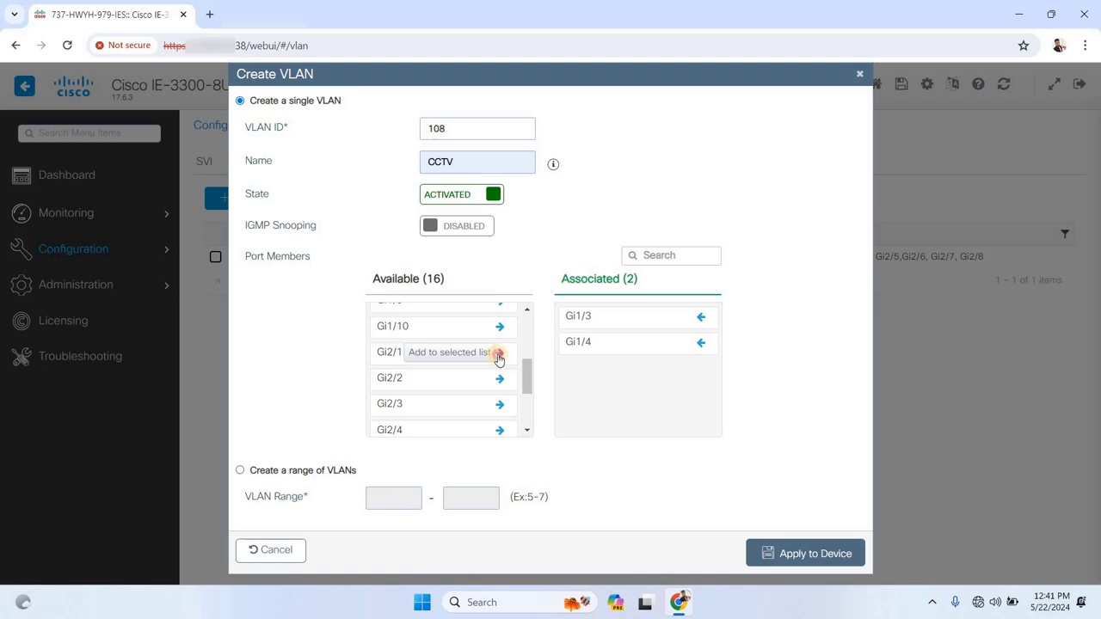
click(499, 358)
click(499, 358)
click(500, 358)
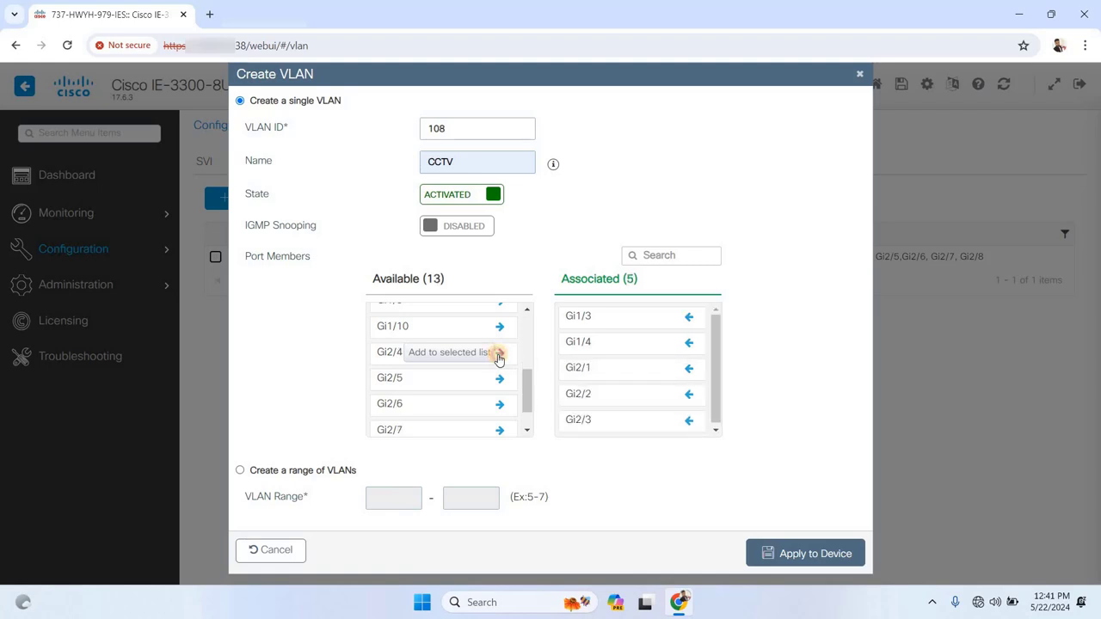
click(499, 358)
click(499, 358)
scroll(675, 357, down, 2)
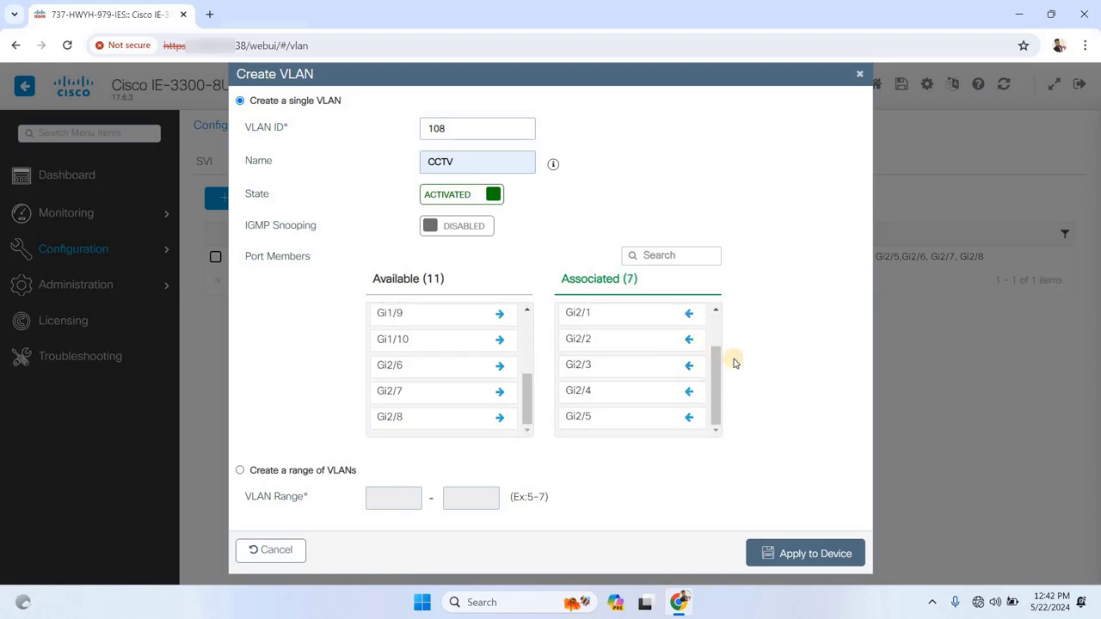
click(803, 555)
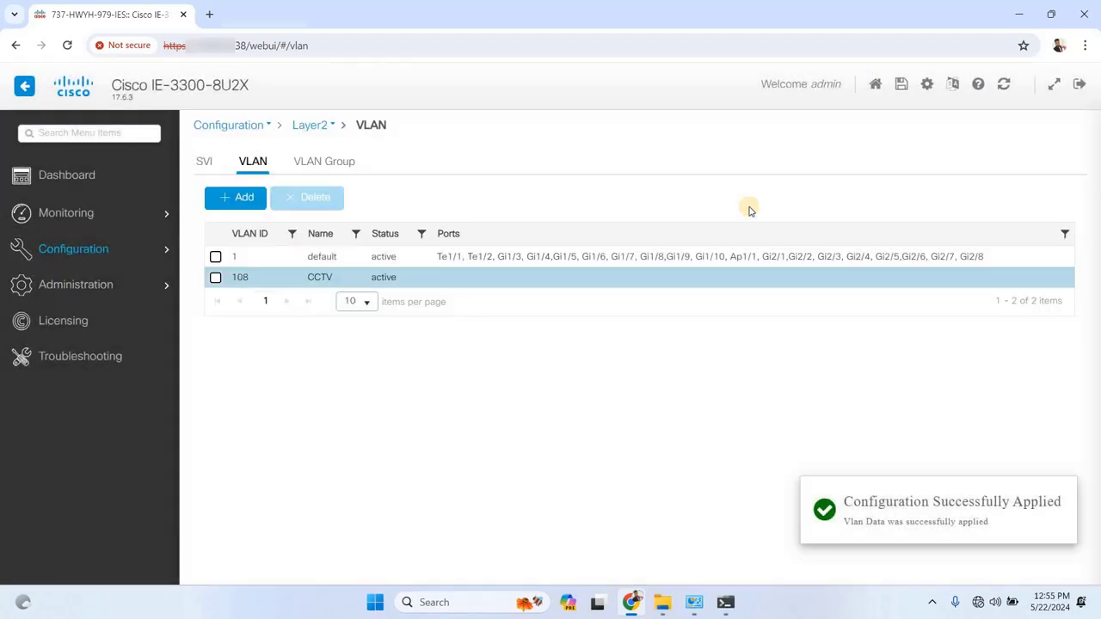
Save the running configuration to startup after reviewing the Show Diff comparison
click(903, 86)
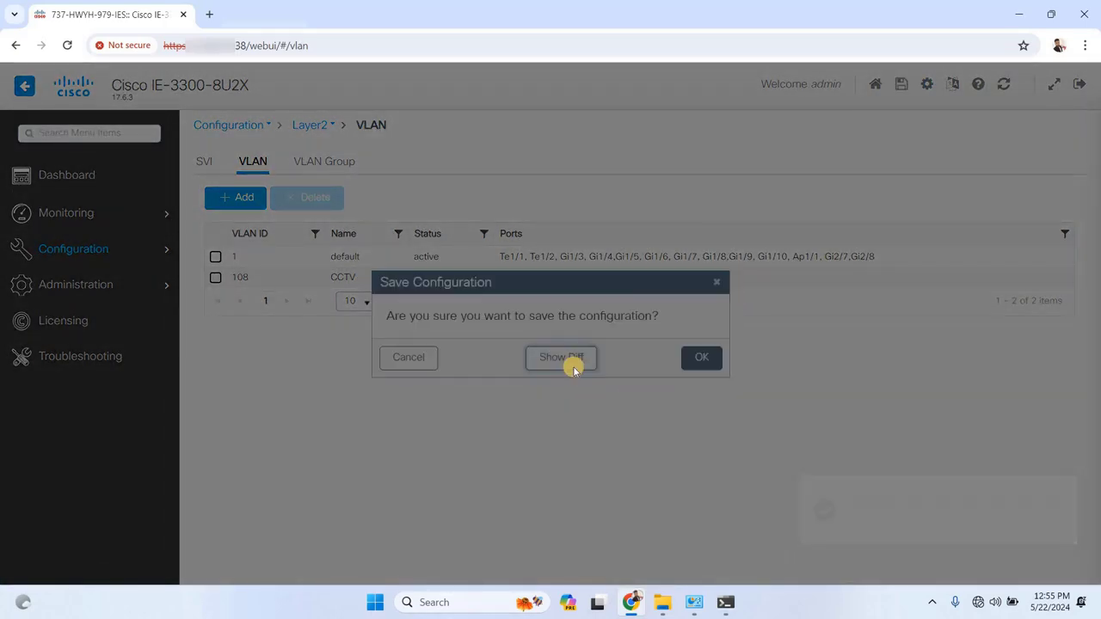
click(561, 357)
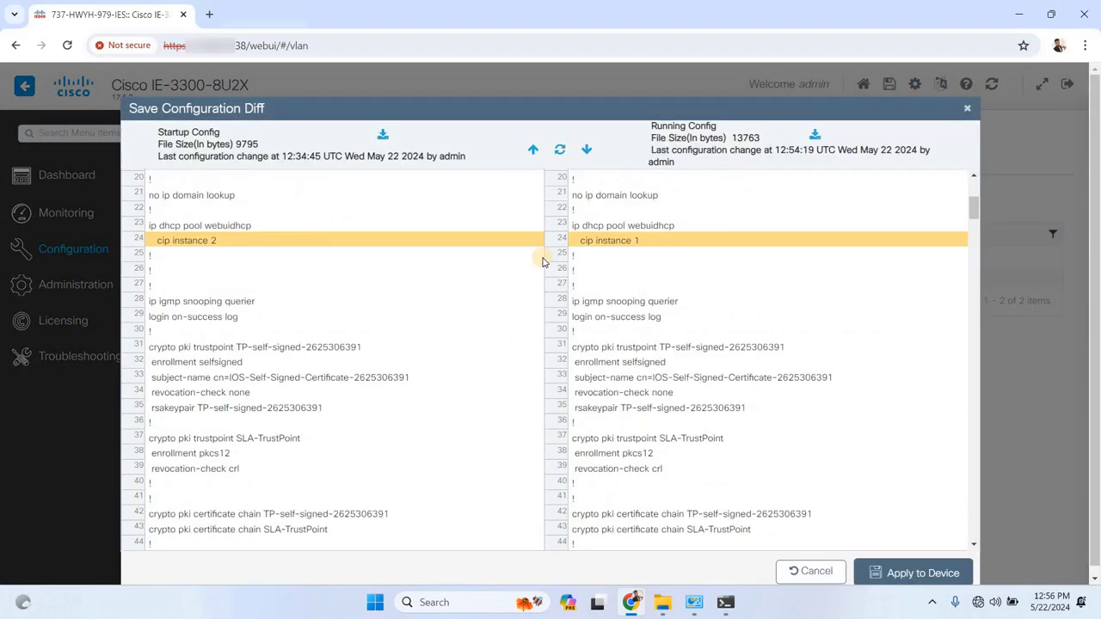
scroll(543, 260, down, 20)
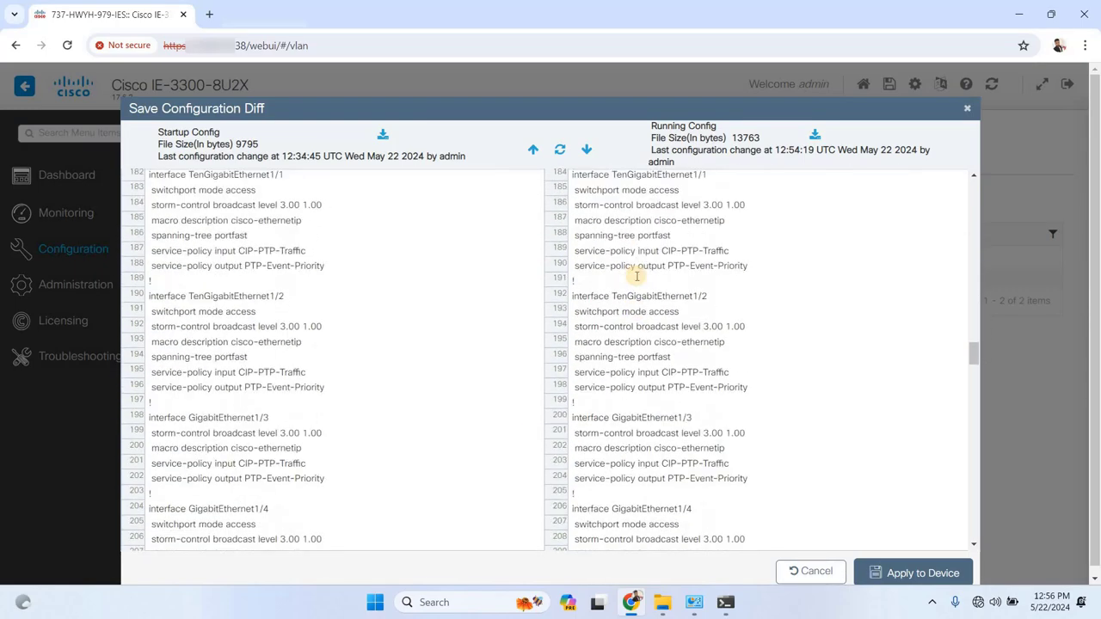
click(913, 573)
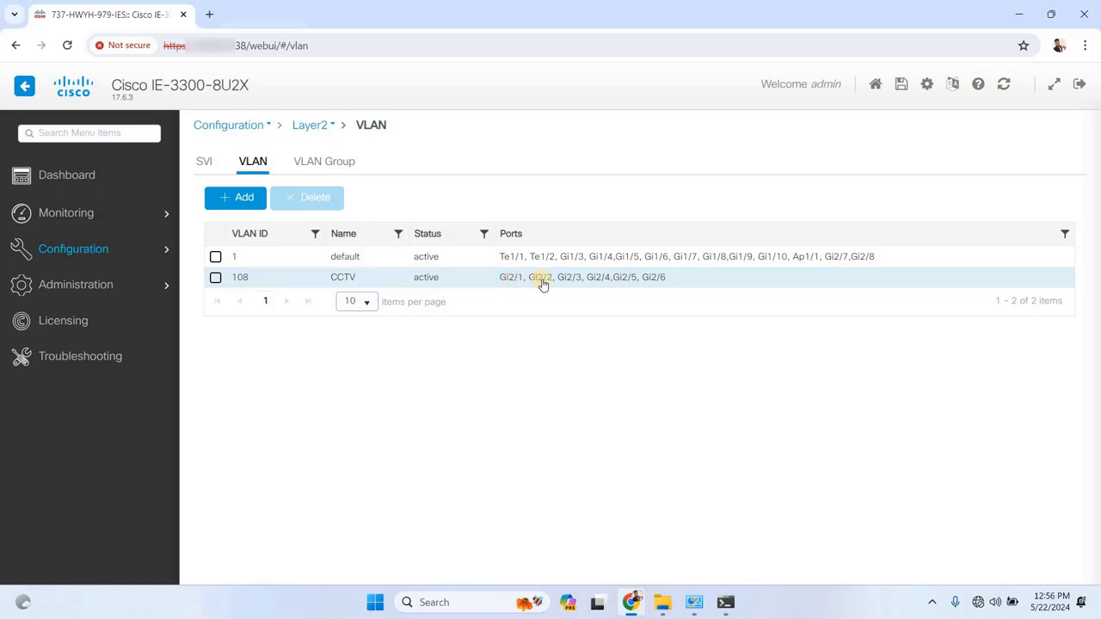
Add port Gi1/6 to the CCTV VLAN 108 and apply the update to the switch
click(311, 283)
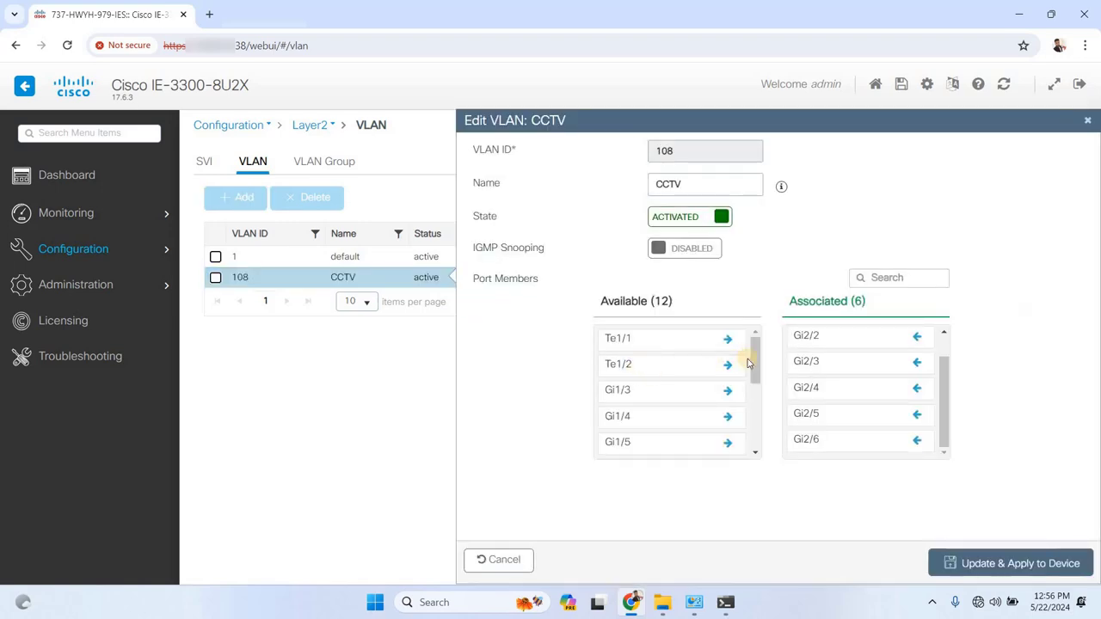
drag(755, 365, 756, 378)
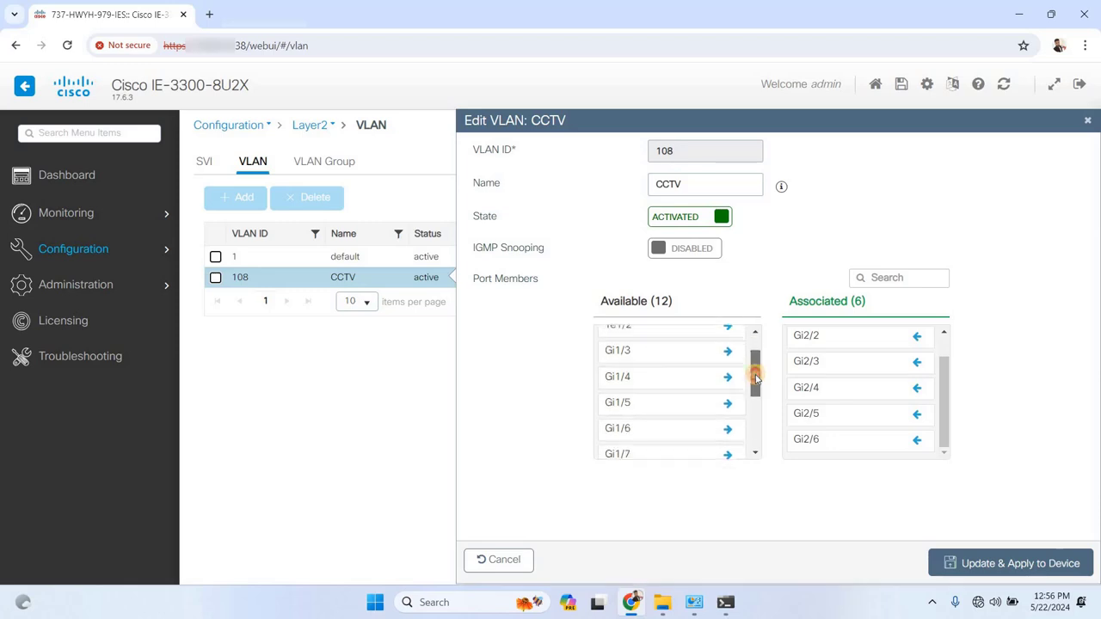
click(725, 430)
click(1001, 563)
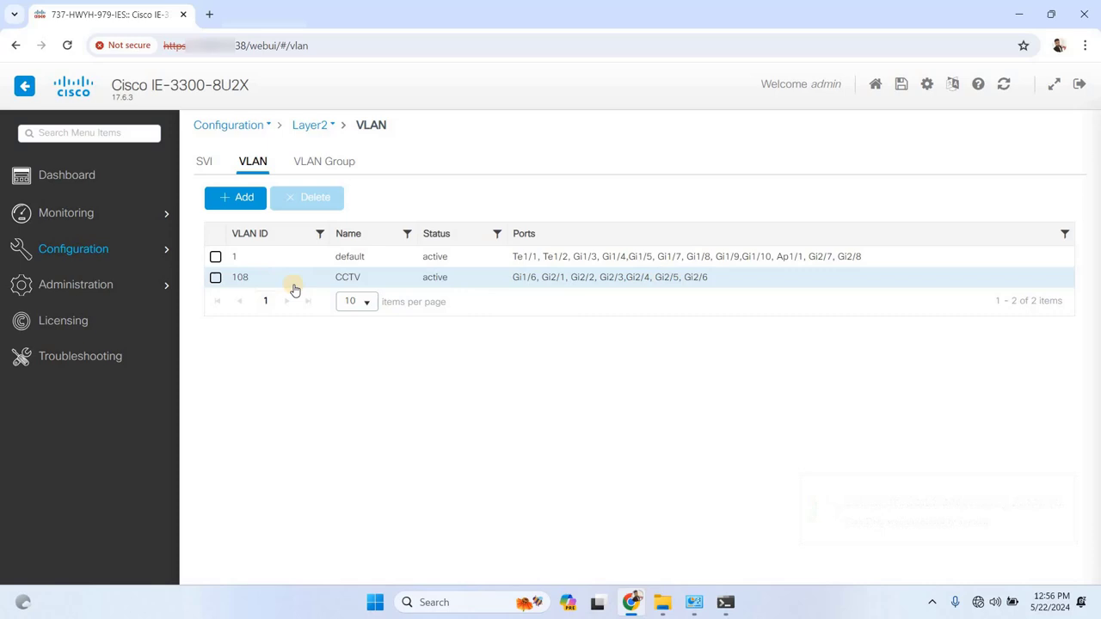
Start a new VLAN entry and enter 106 as its VLAN ID
click(233, 201)
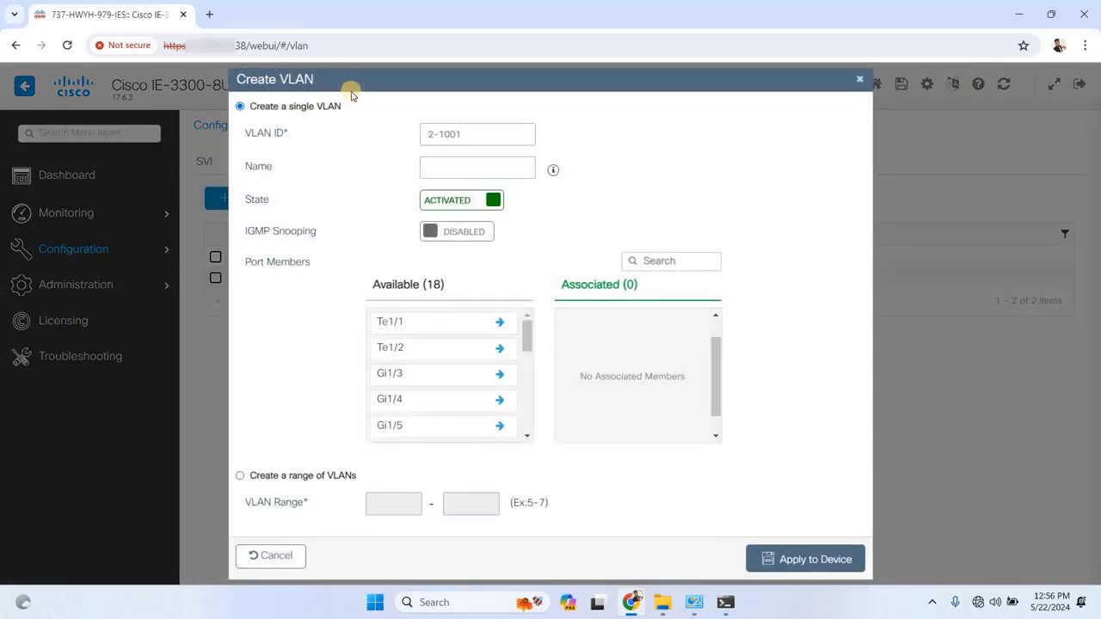
click(444, 132)
text(10)
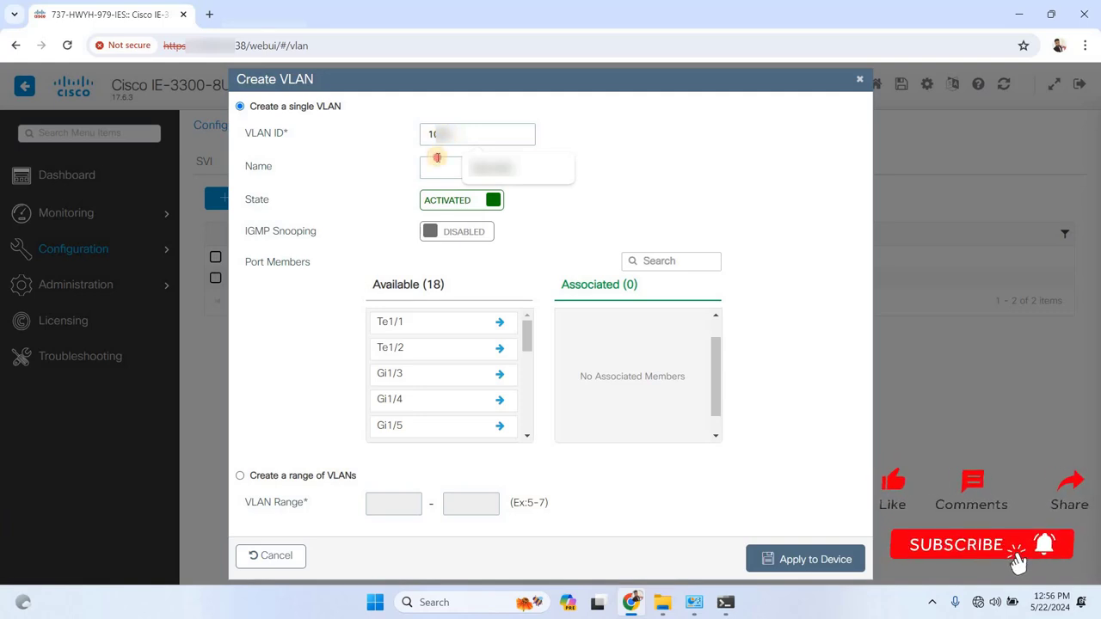
key(Tab)
click(473, 130)
text(60)
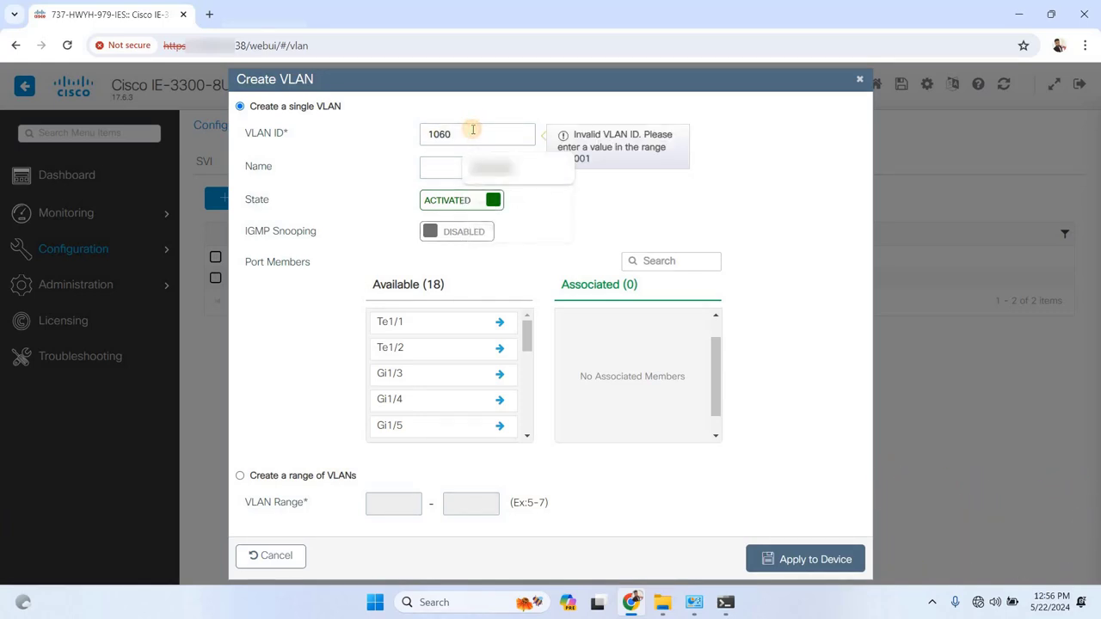
click(436, 166)
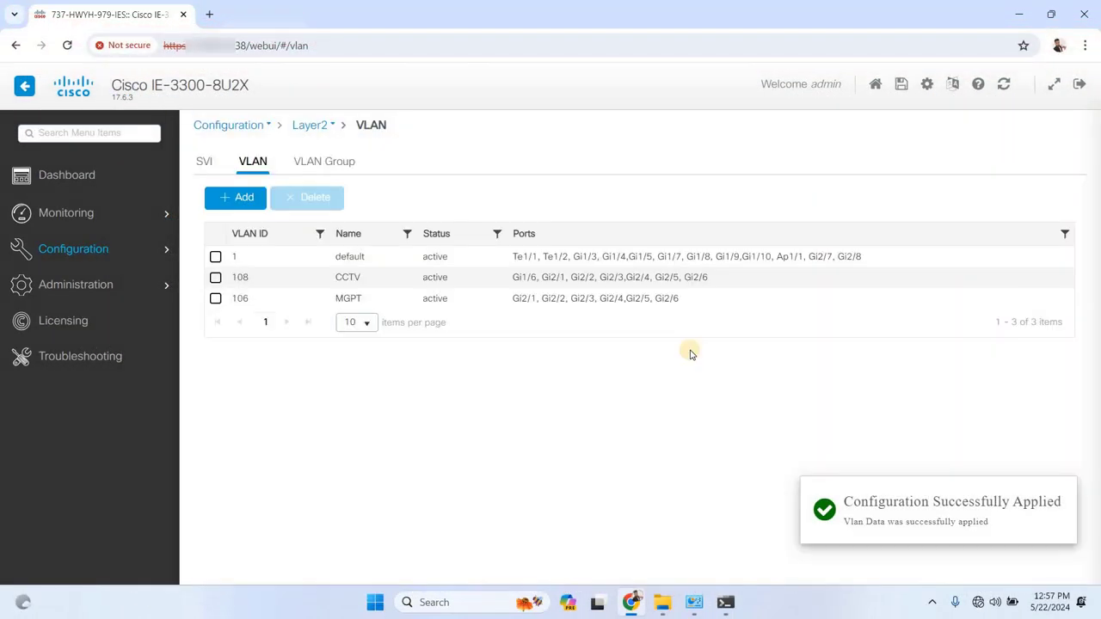
Save the switch configuration, then return to the SVI list showing Vlan1 and Vlan1080
click(901, 83)
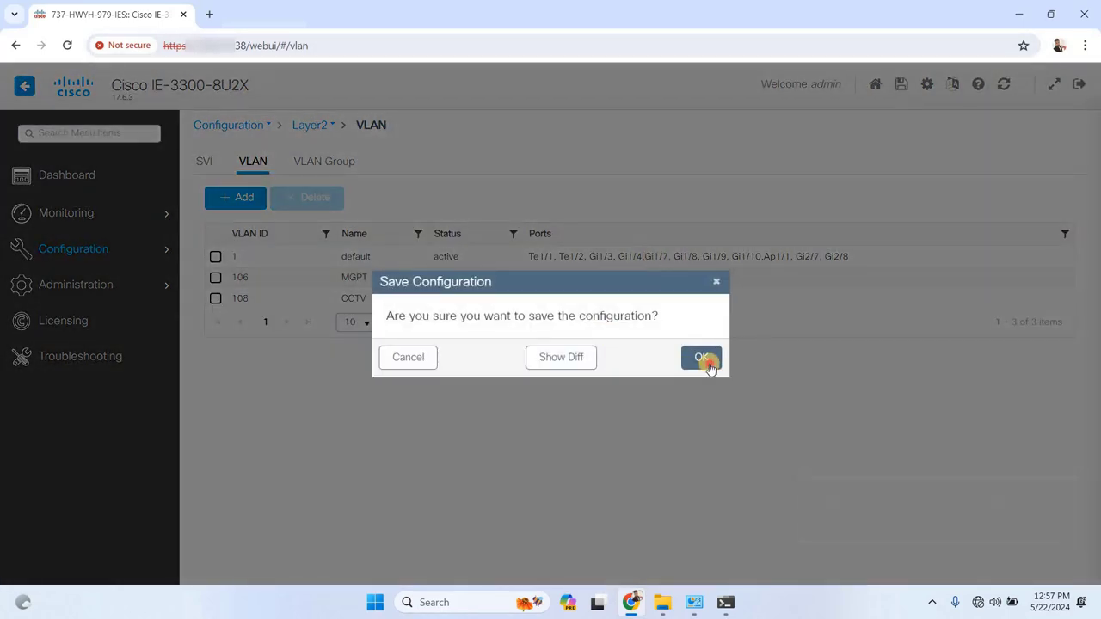
click(693, 355)
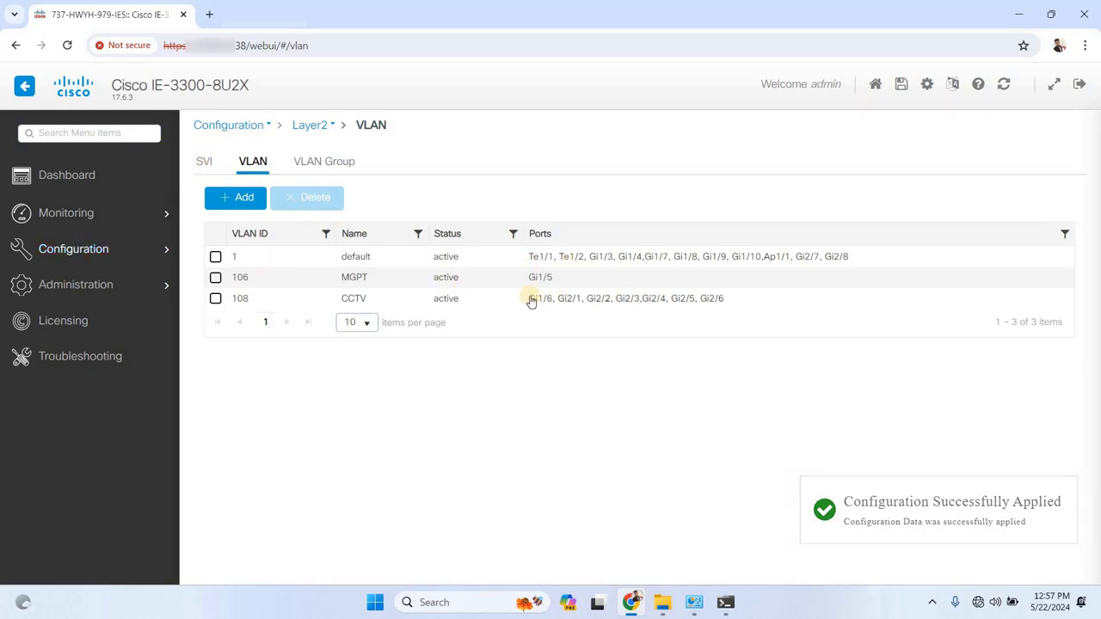
click(203, 162)
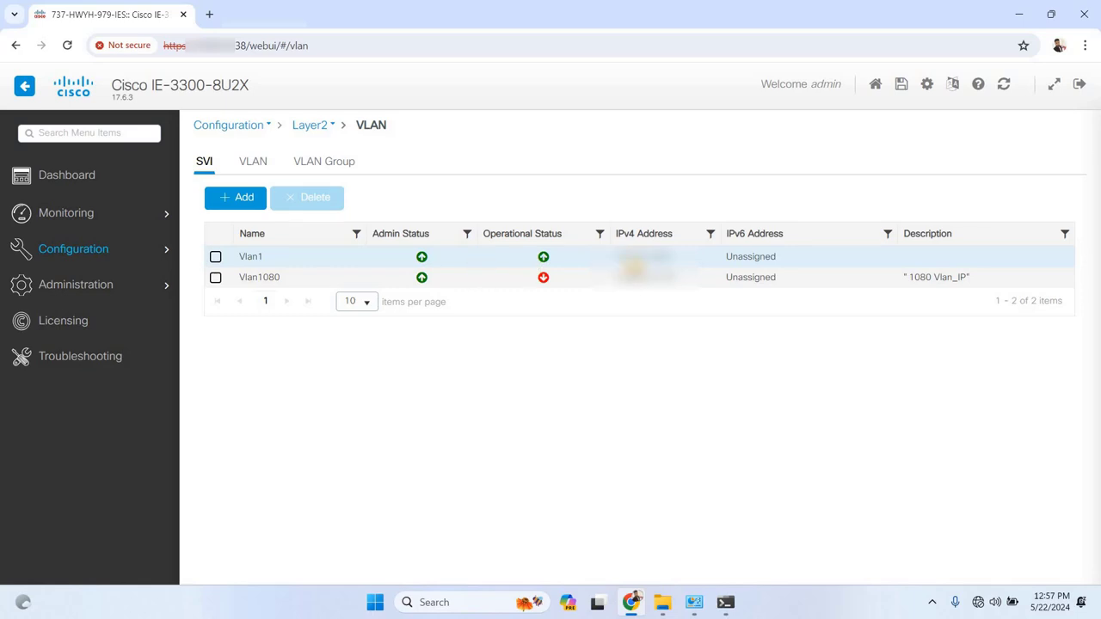
Set GigabitEthernet1/6's access VLAN to 108 under Ethernet interfaces and apply it
click(62, 284)
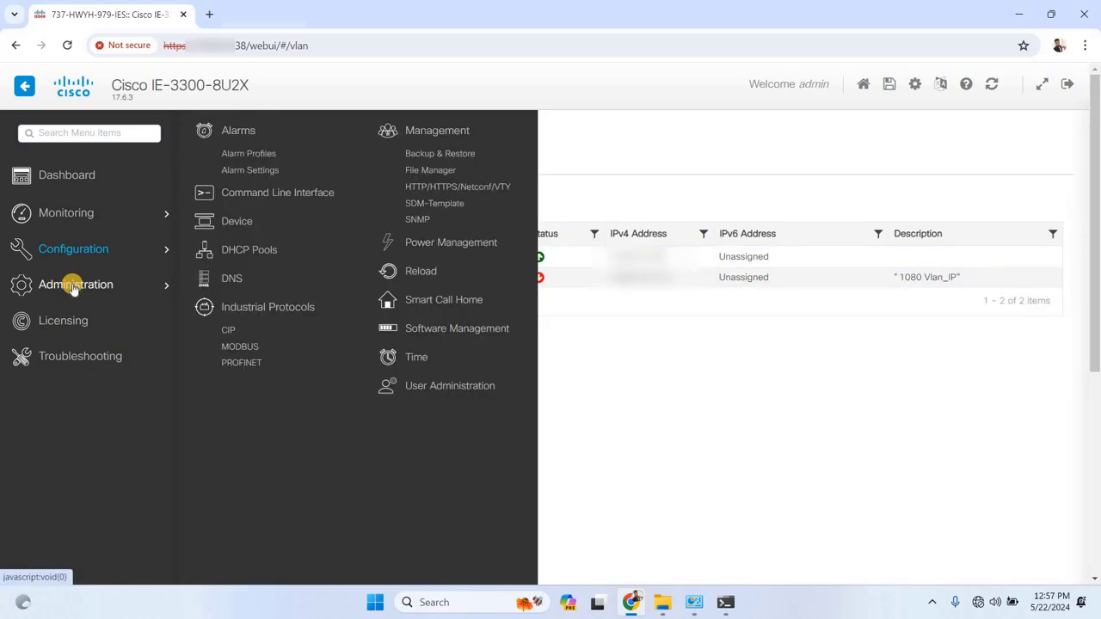
click(76, 251)
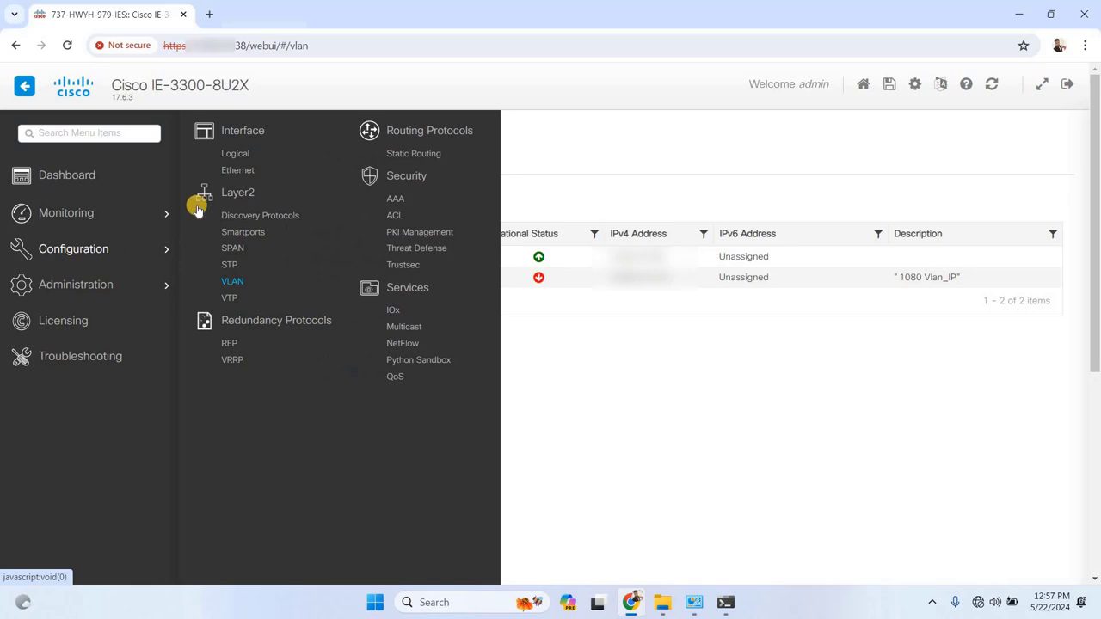
click(235, 170)
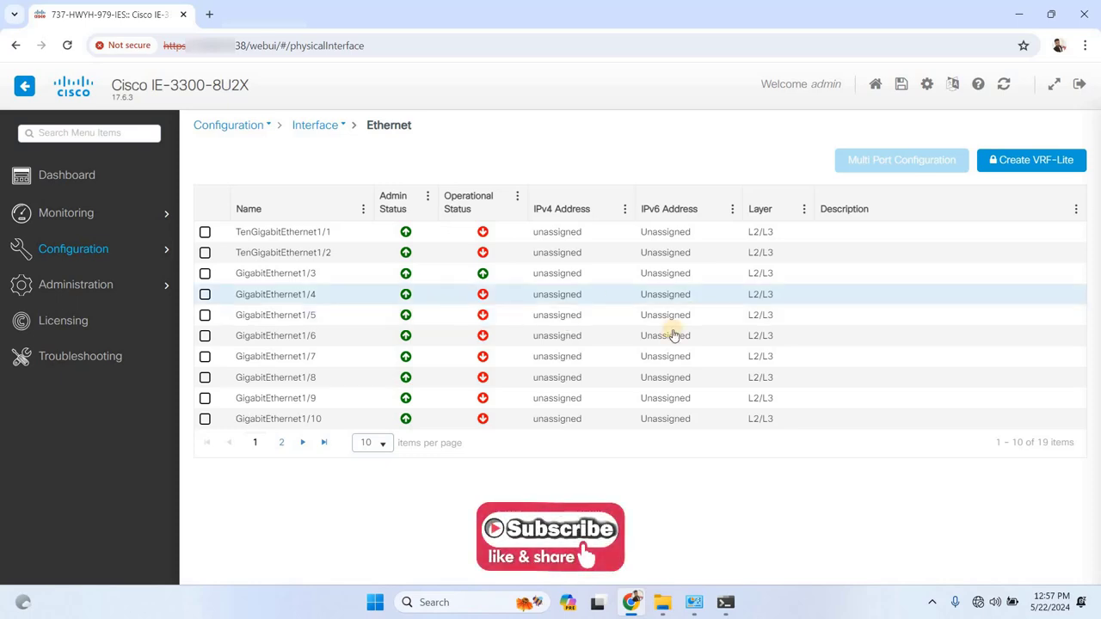
click(317, 341)
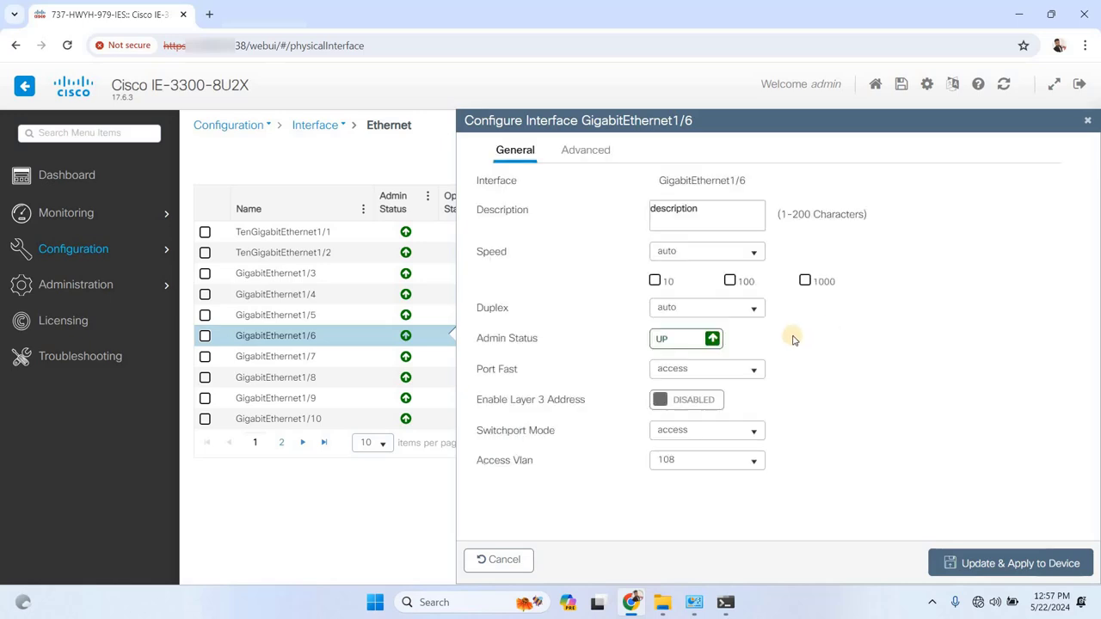
click(682, 464)
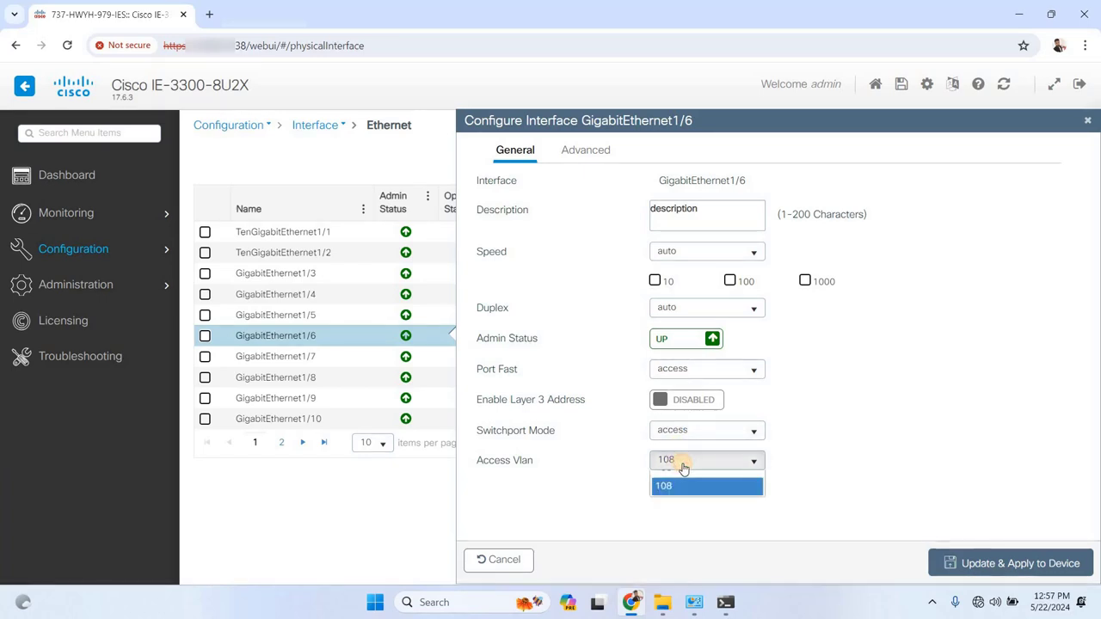
click(676, 517)
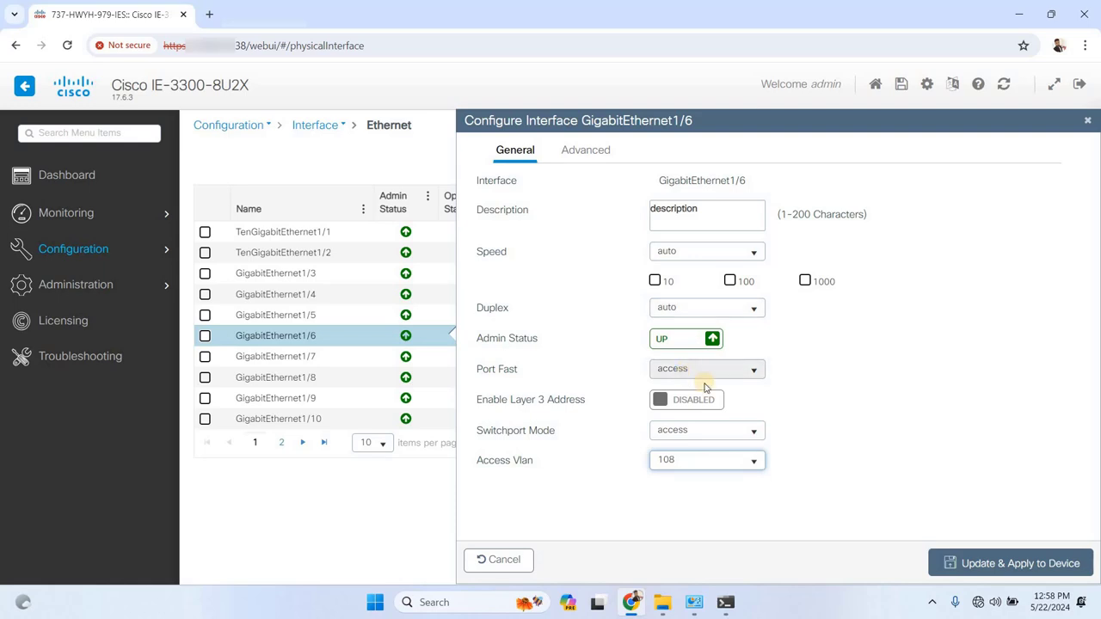
click(988, 564)
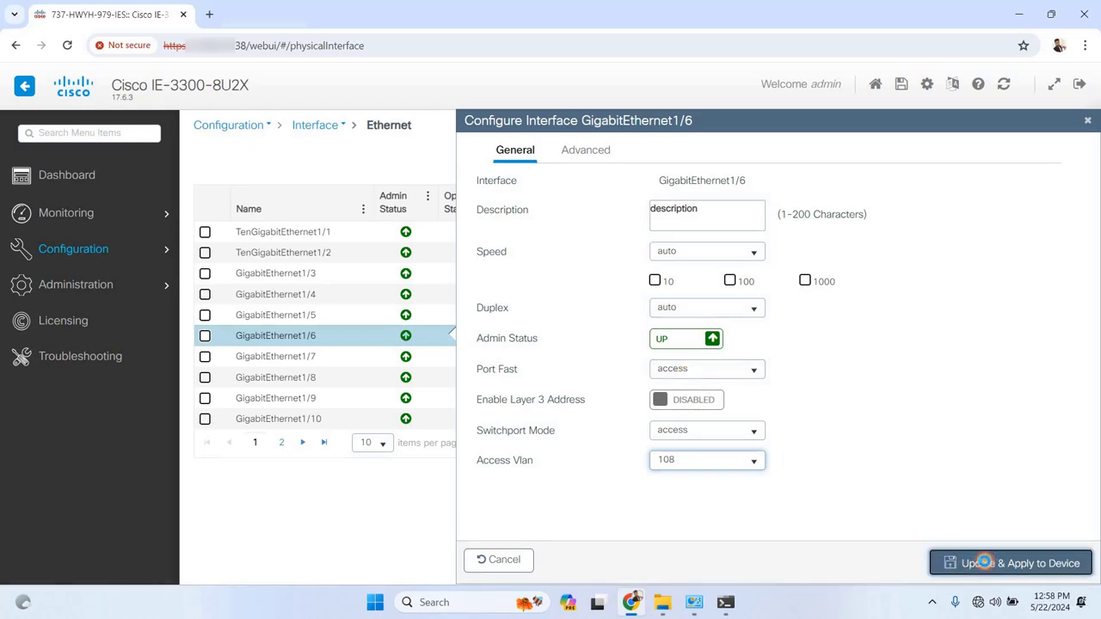